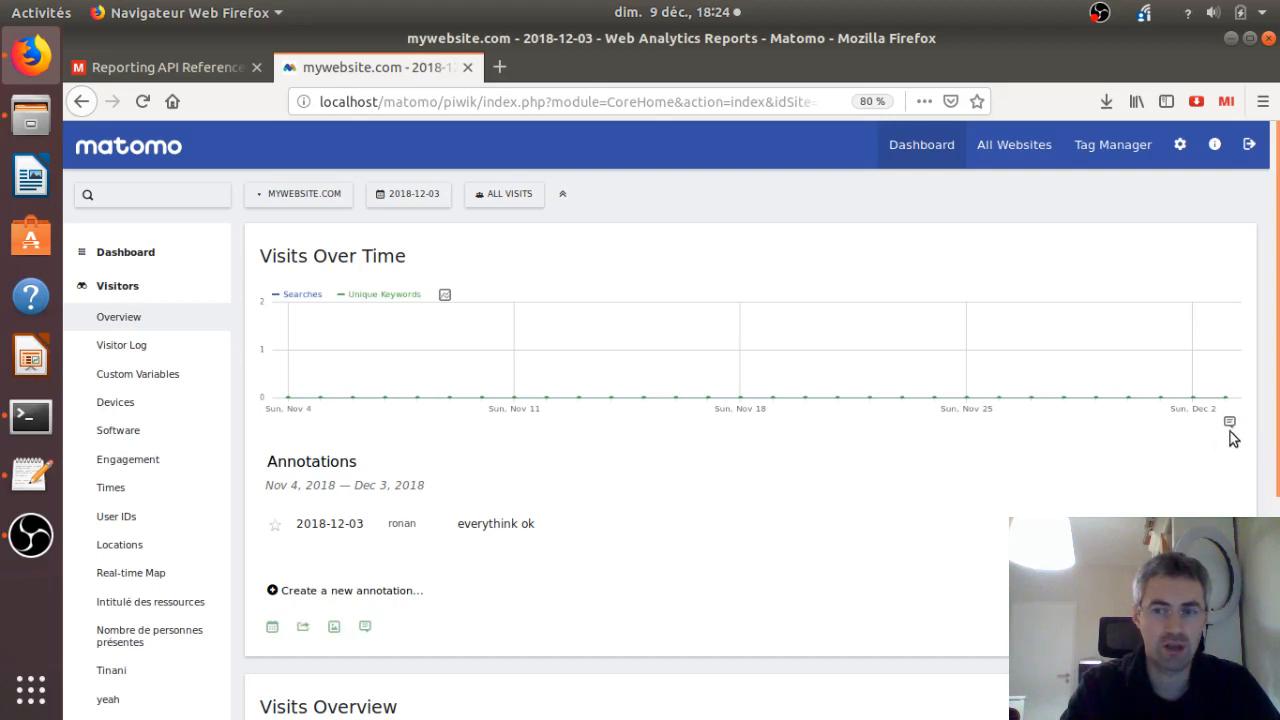
mouse_move(1232, 433)
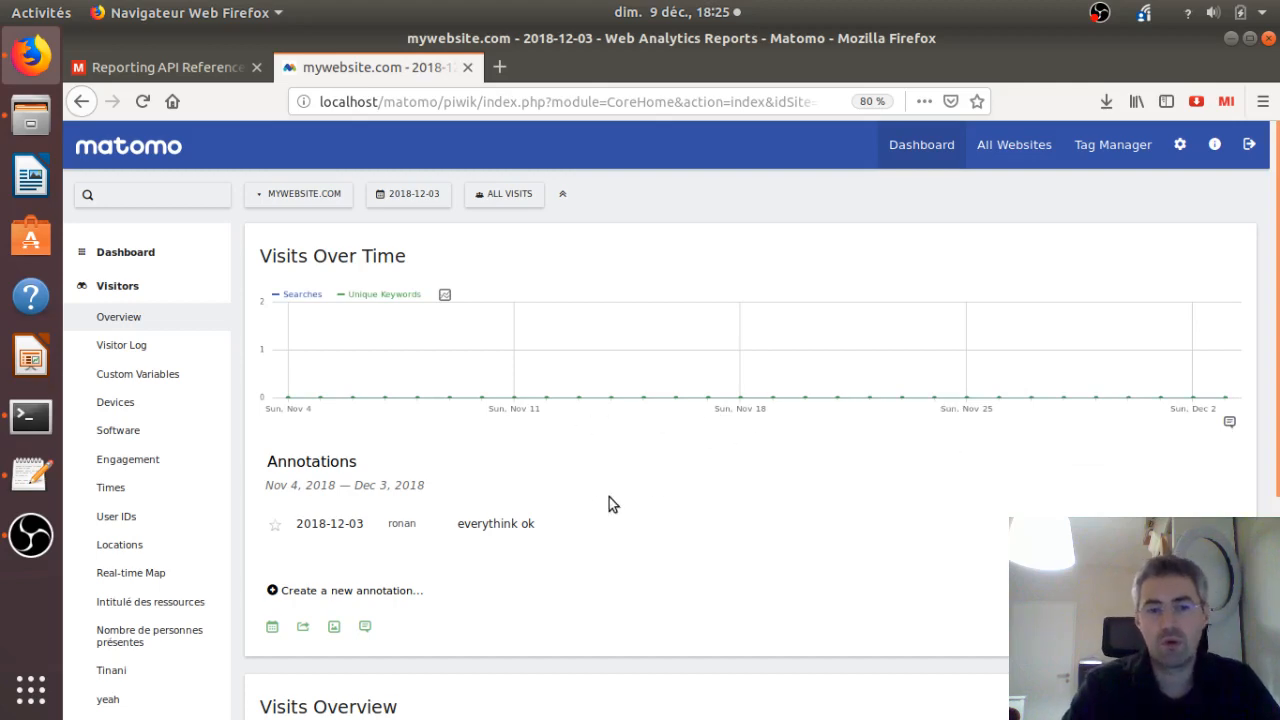
left_click(380, 592)
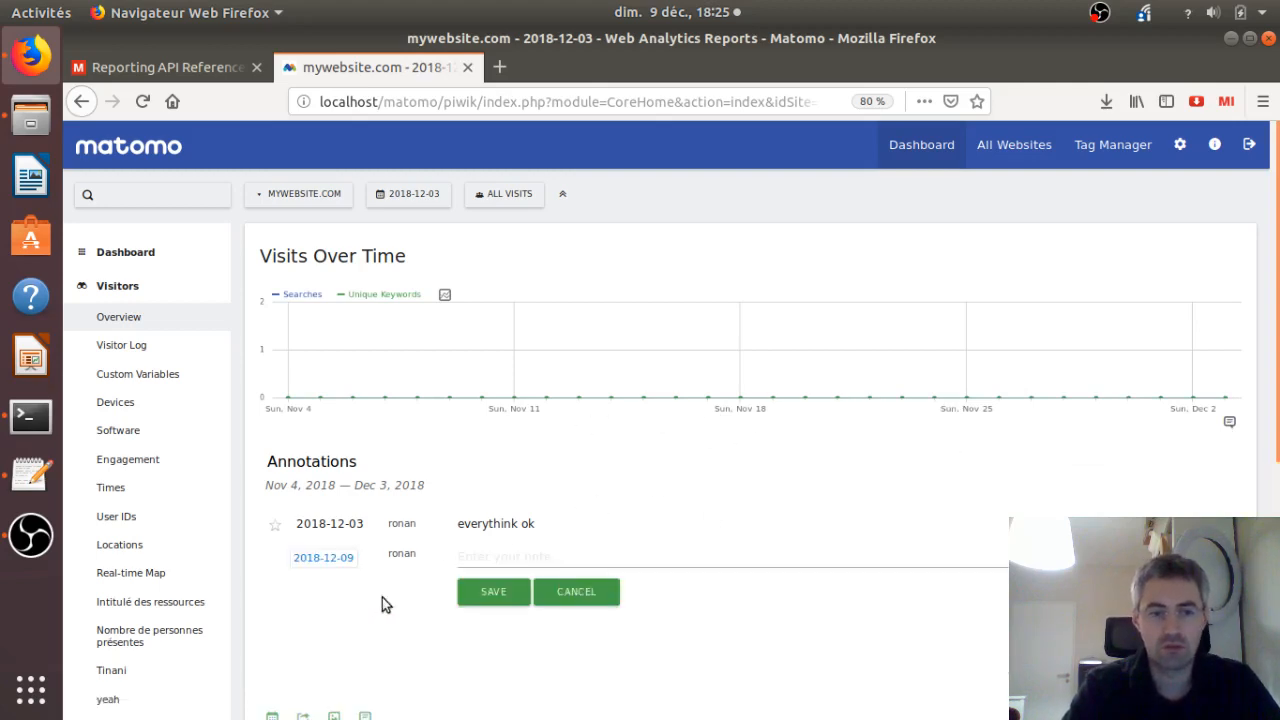
left_click(478, 557)
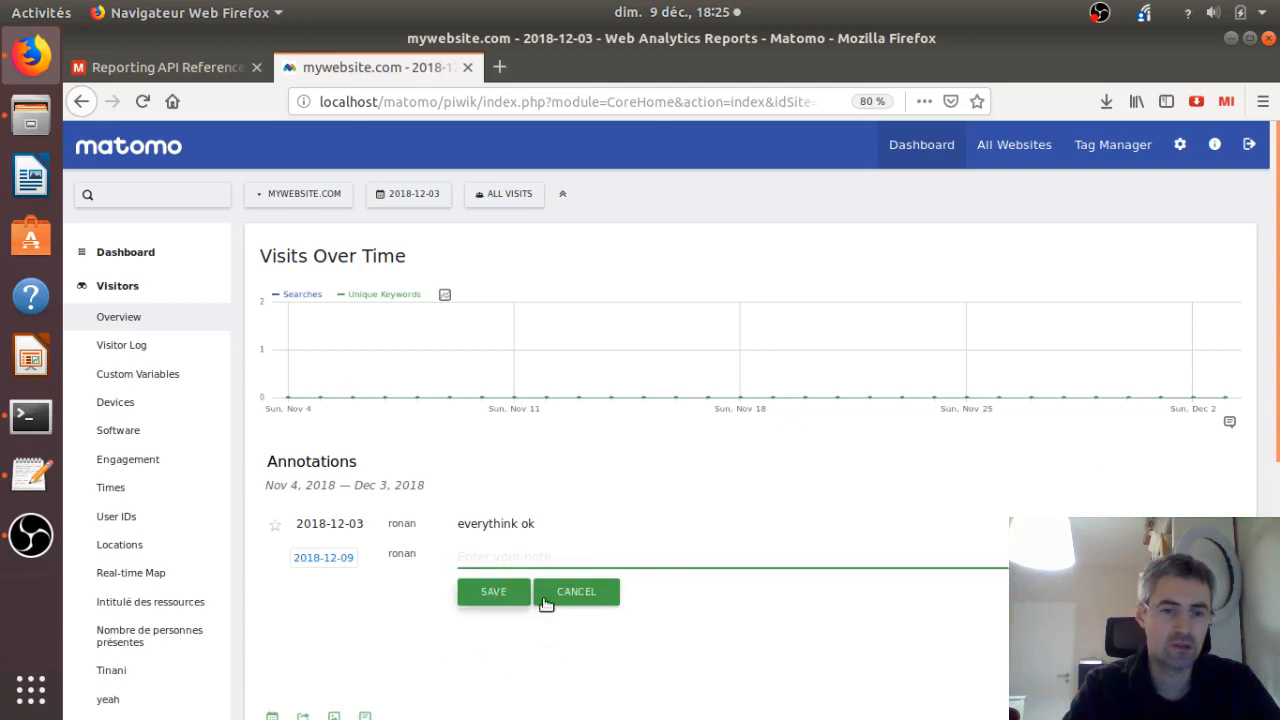
left_click(563, 601)
scroll(560, 593, "down", 2)
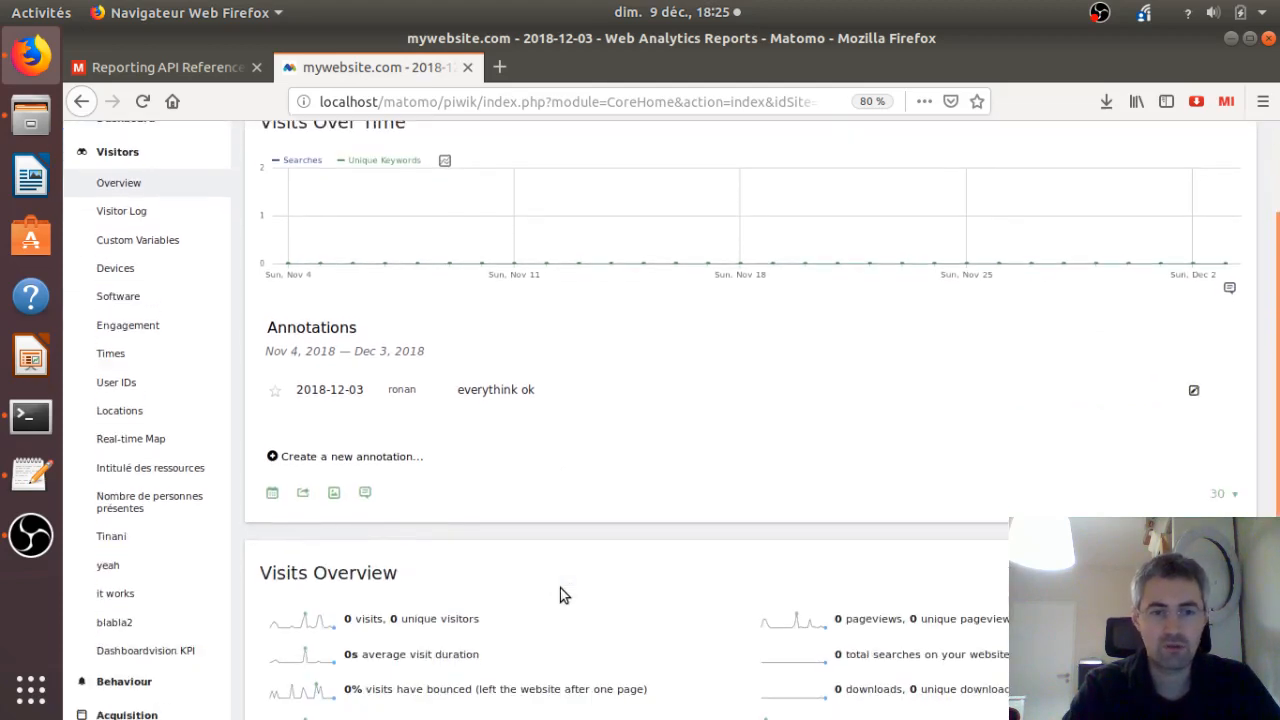
scroll(560, 595, "up", 2)
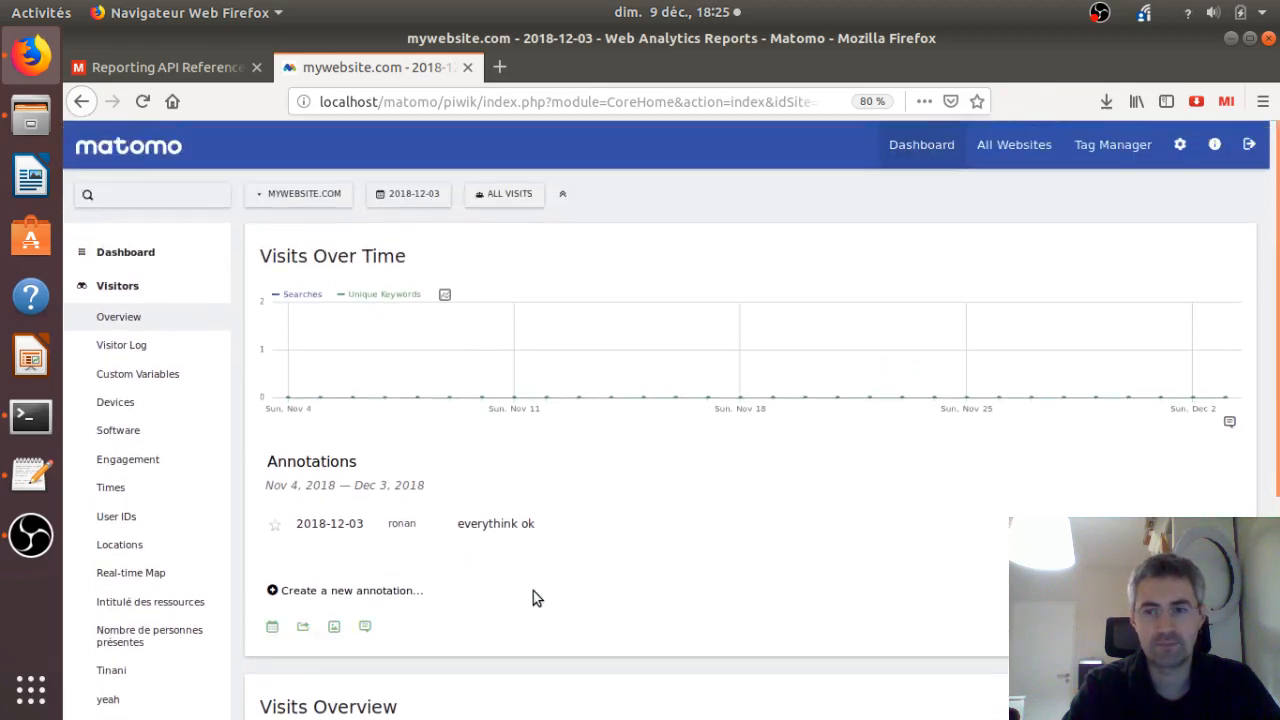
left_click(402, 591)
left_click(485, 556)
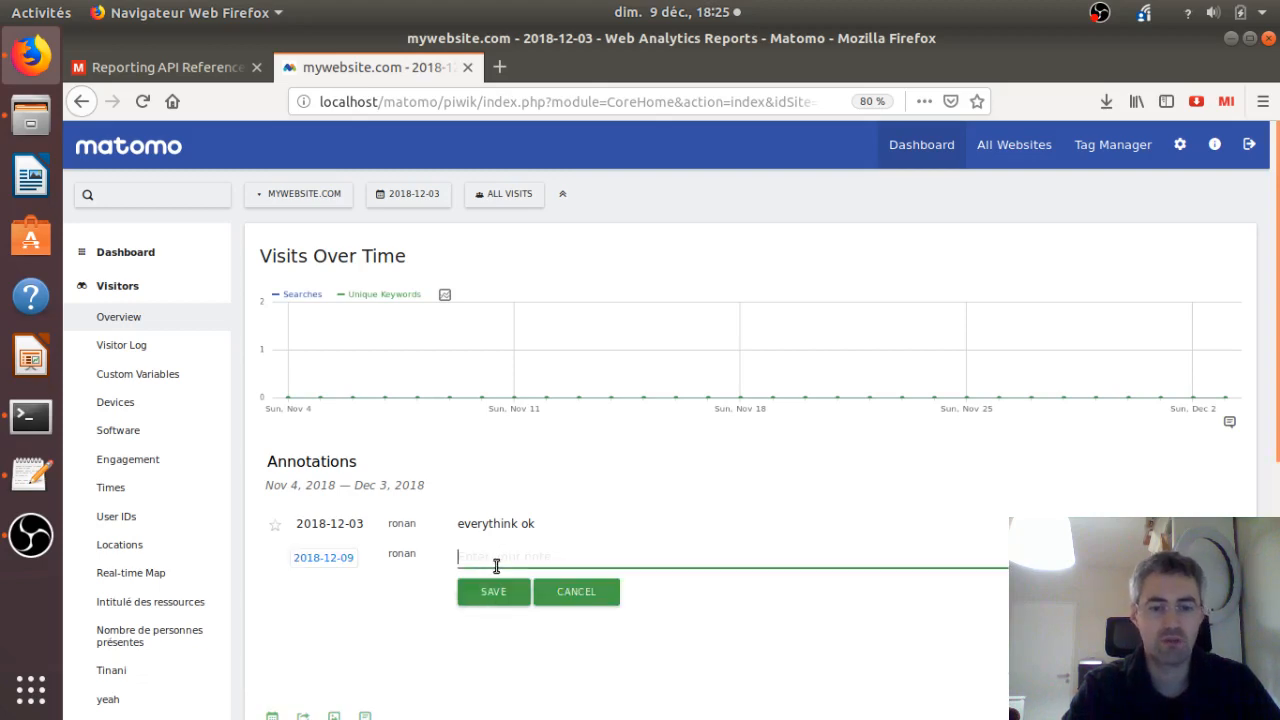
type("jjfjjqfkj")
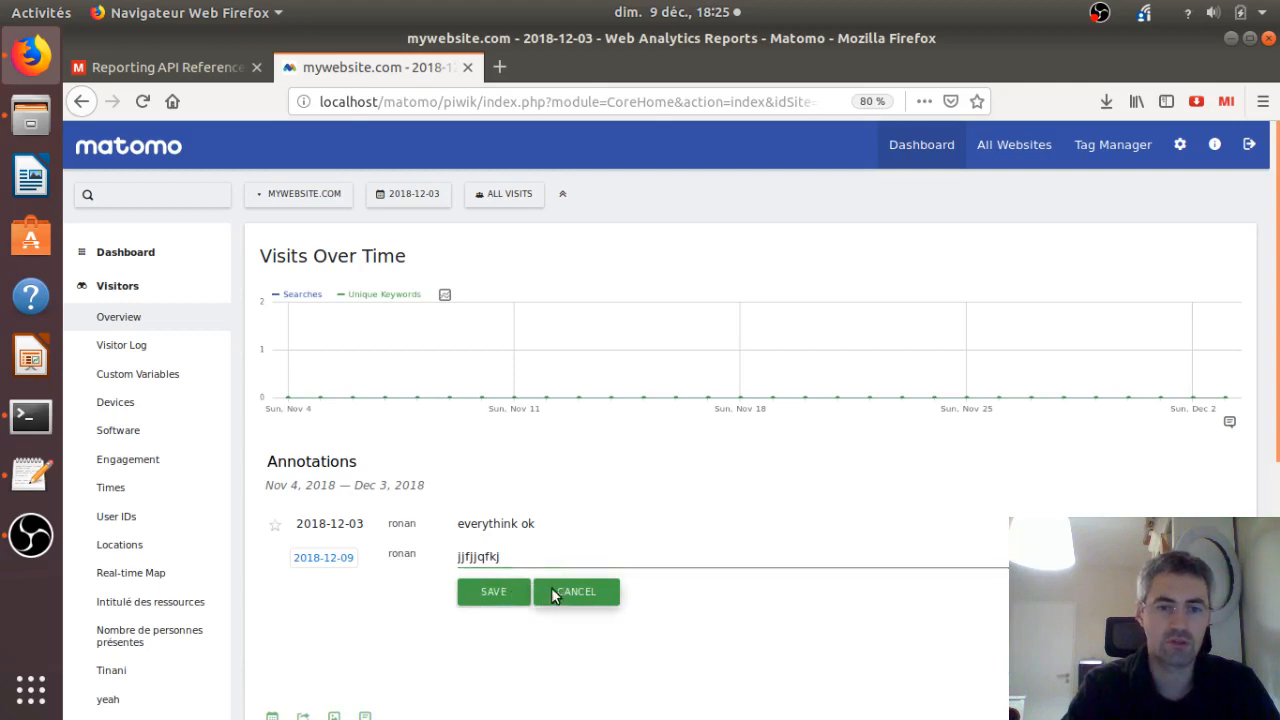
left_click(551, 589)
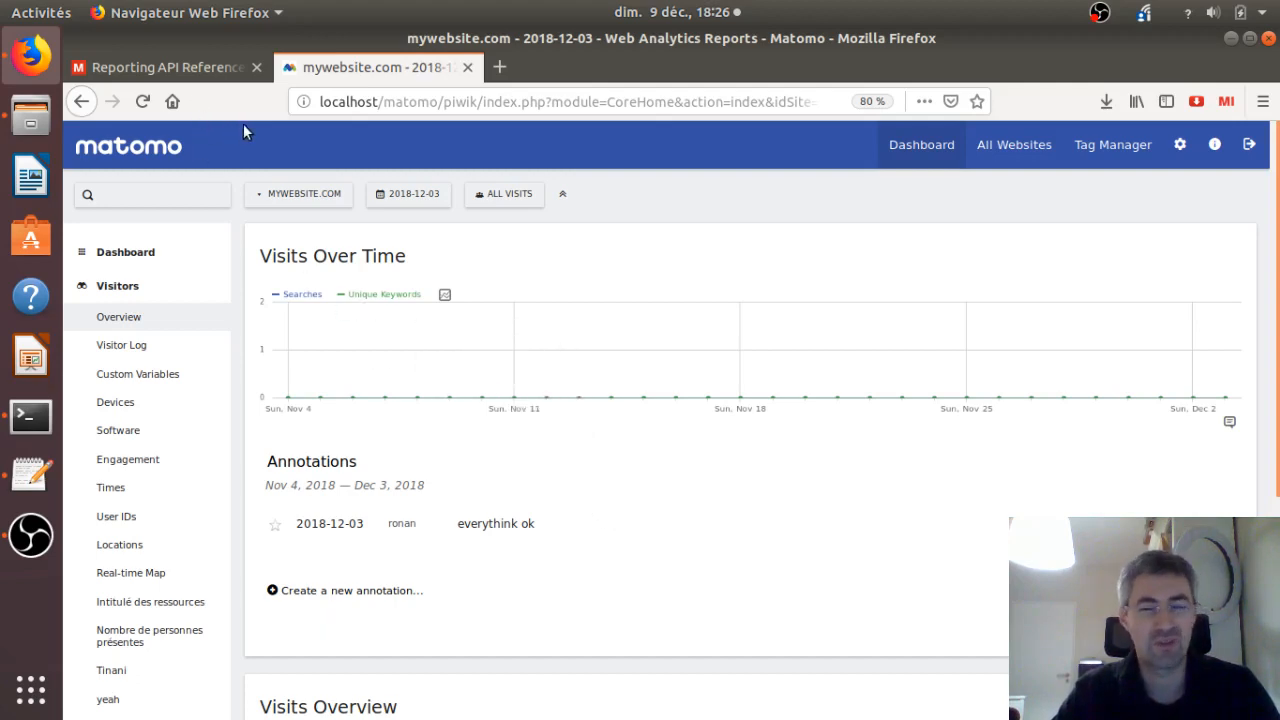
Examine the Annotations.add method and its idSite, date, note and starred parameters in the Matomo Reporting API reference.
left_click(200, 67)
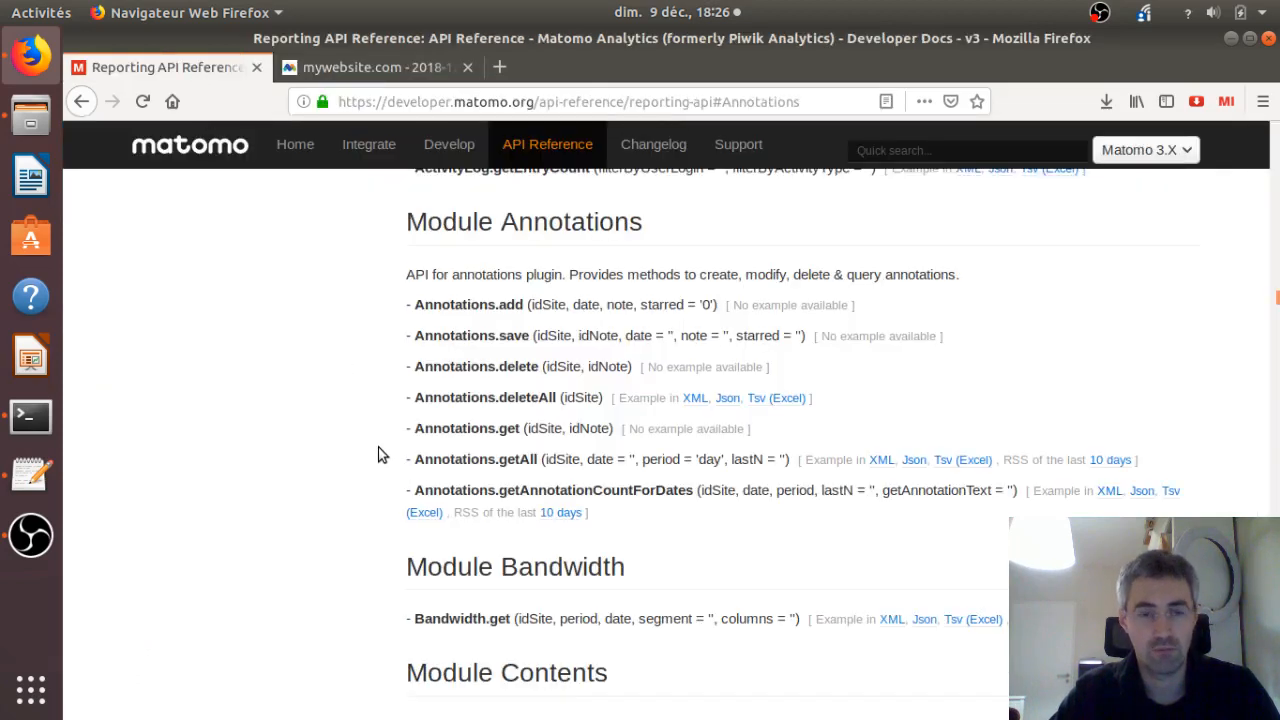
left_click_drag(406, 221, 652, 228)
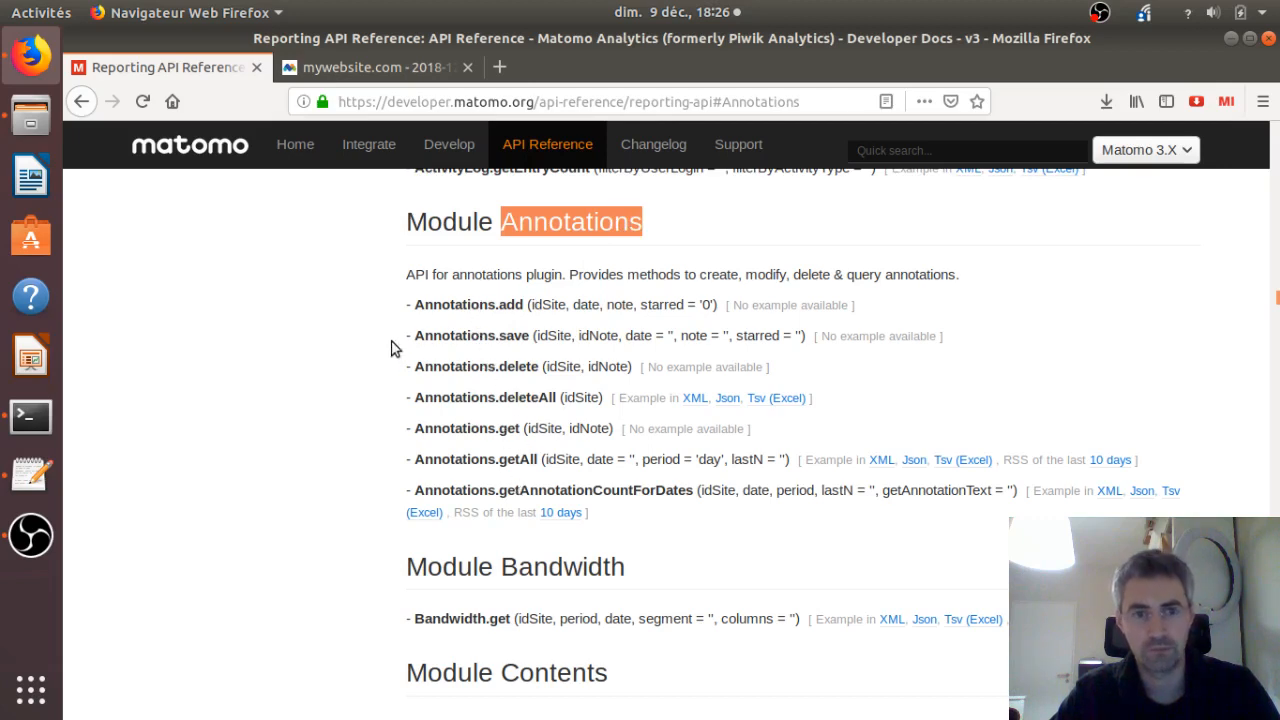
left_click_drag(418, 305, 527, 305)
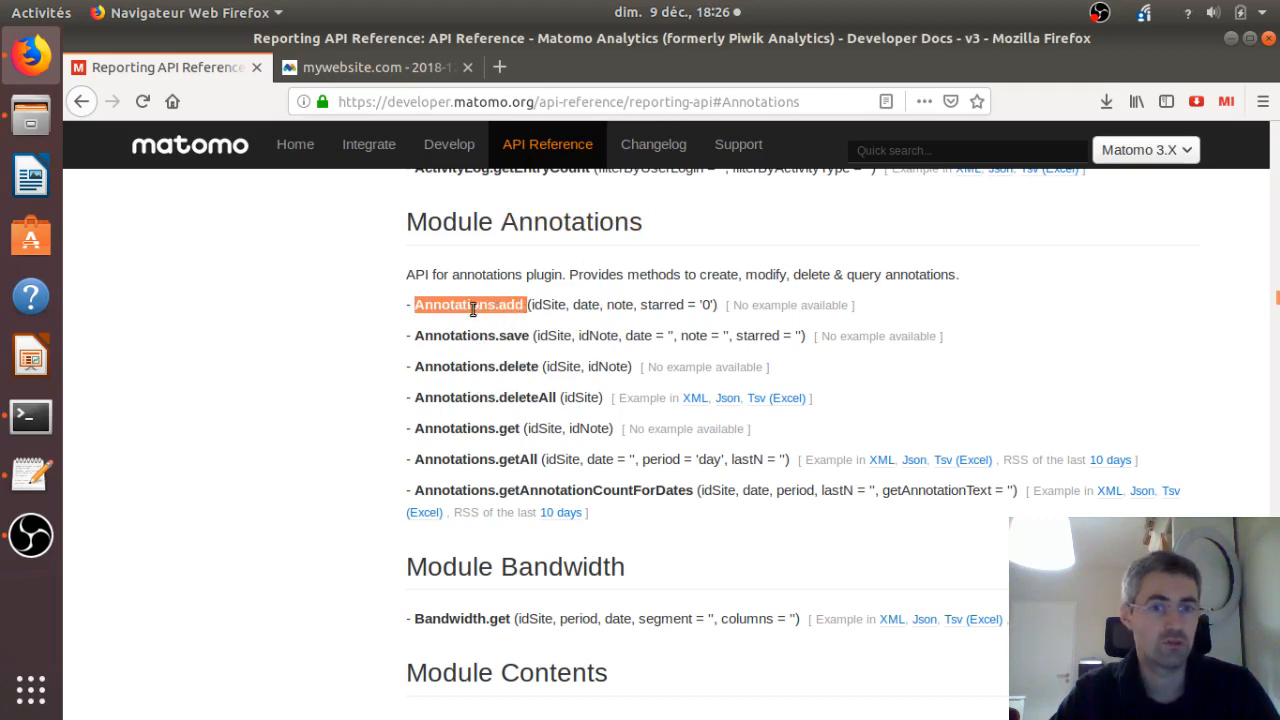
left_click(527, 309)
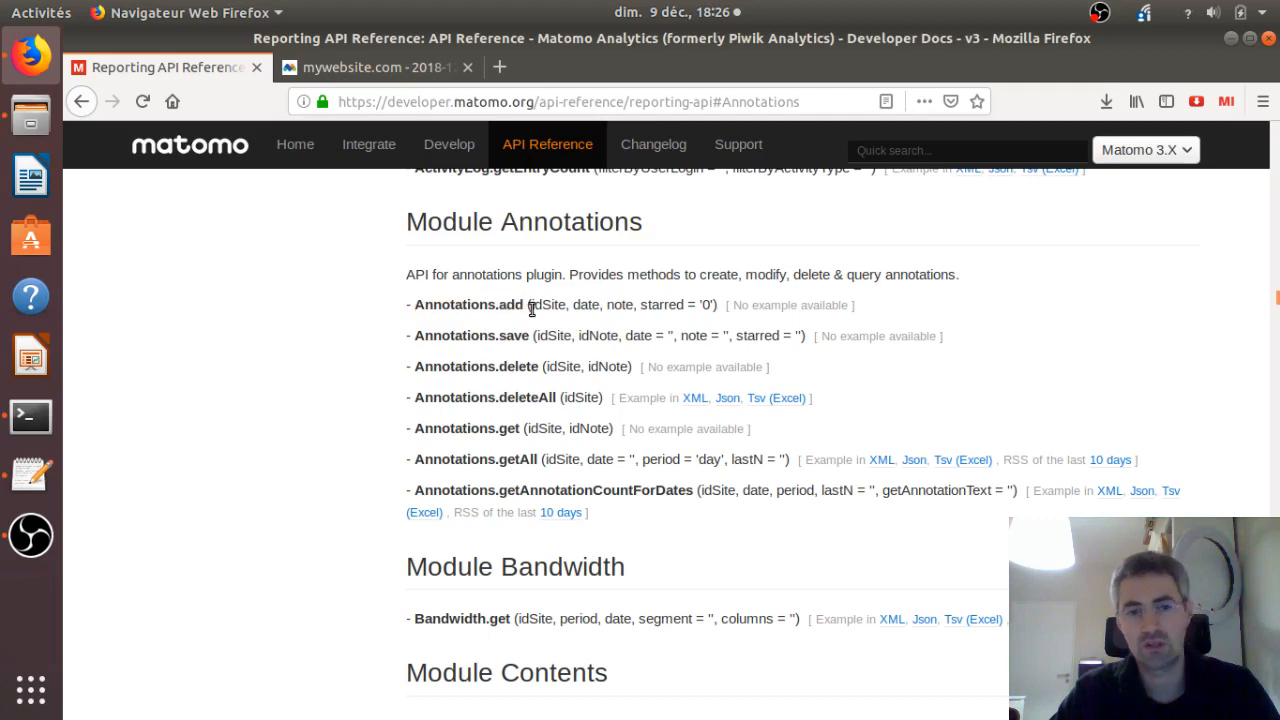
left_click_drag(531, 306, 629, 305)
left_click(612, 305)
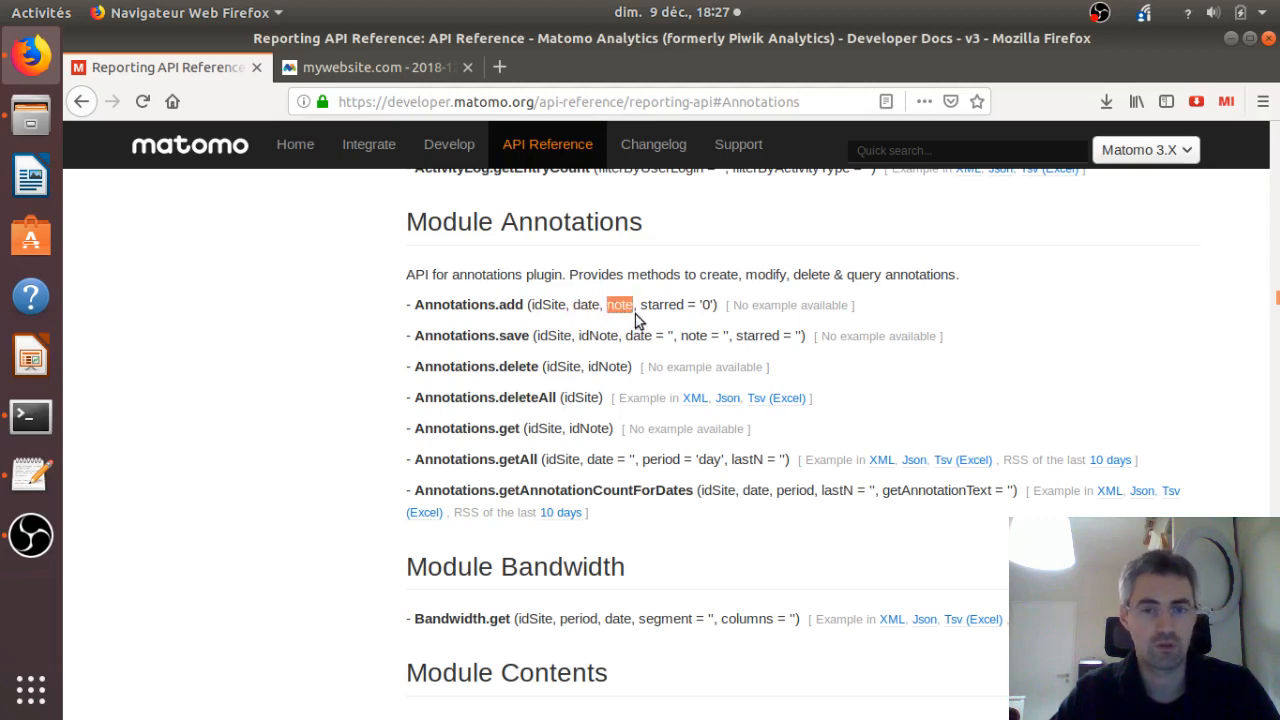
left_click(641, 306)
left_click_drag(641, 306, 716, 304)
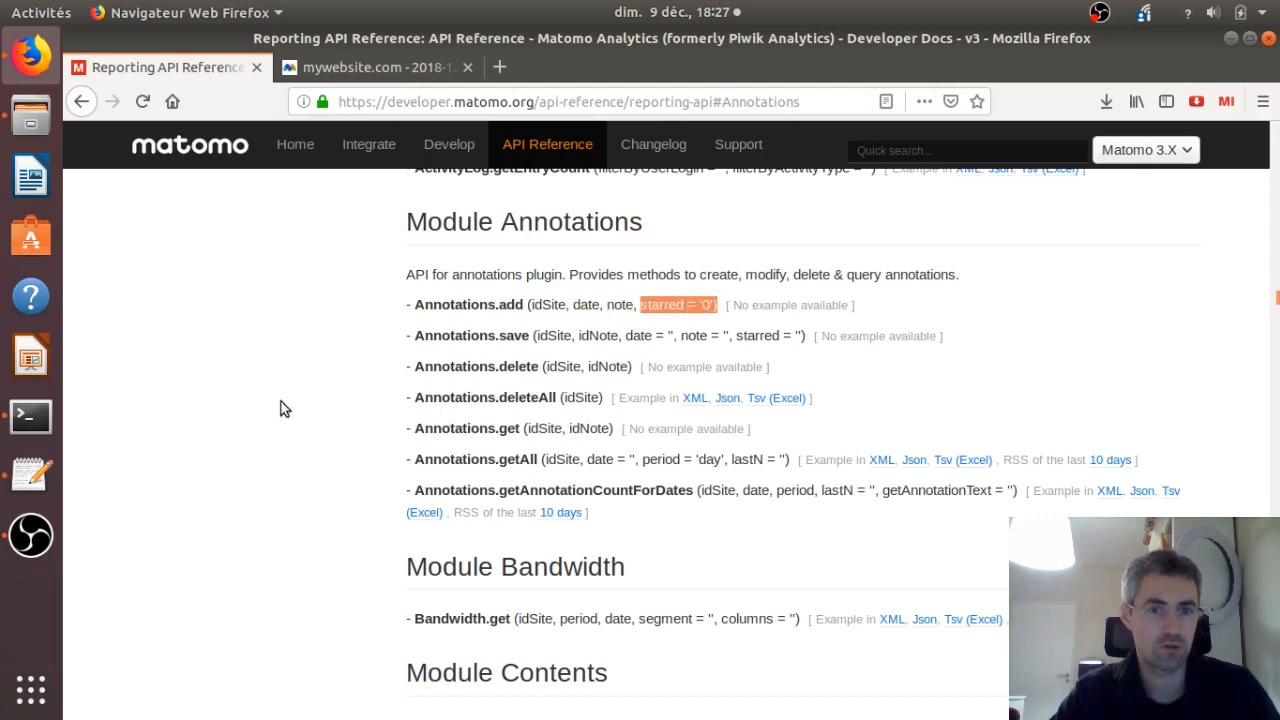
Switch to the text editor and review the Annotations.add curl command, including its site ID and date parameters.
left_click(30, 475)
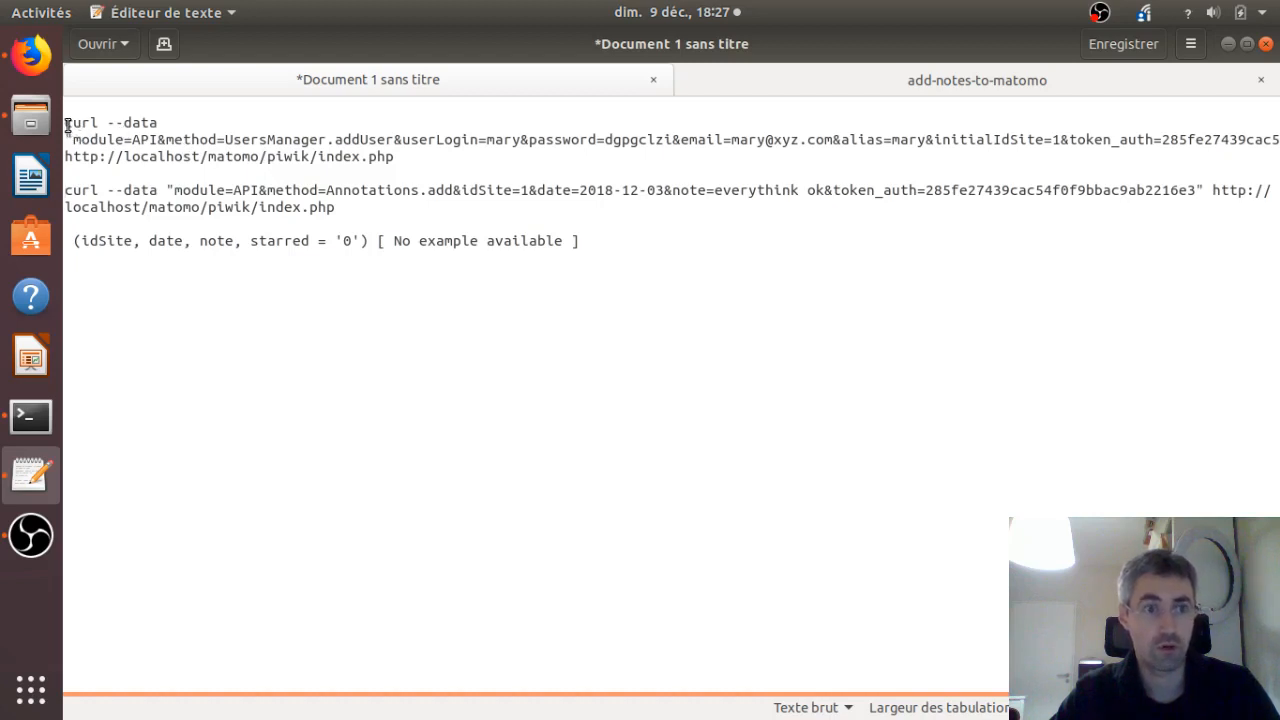
left_click_drag(66, 123, 167, 124)
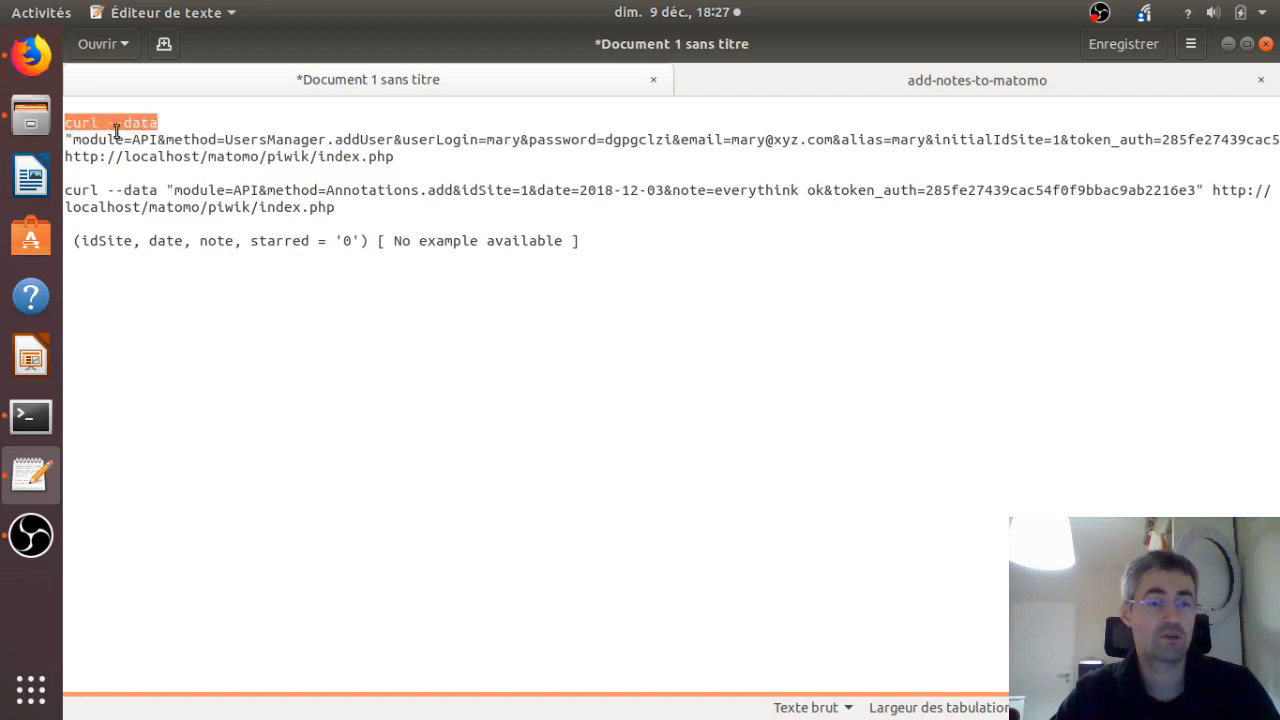
left_click(107, 139)
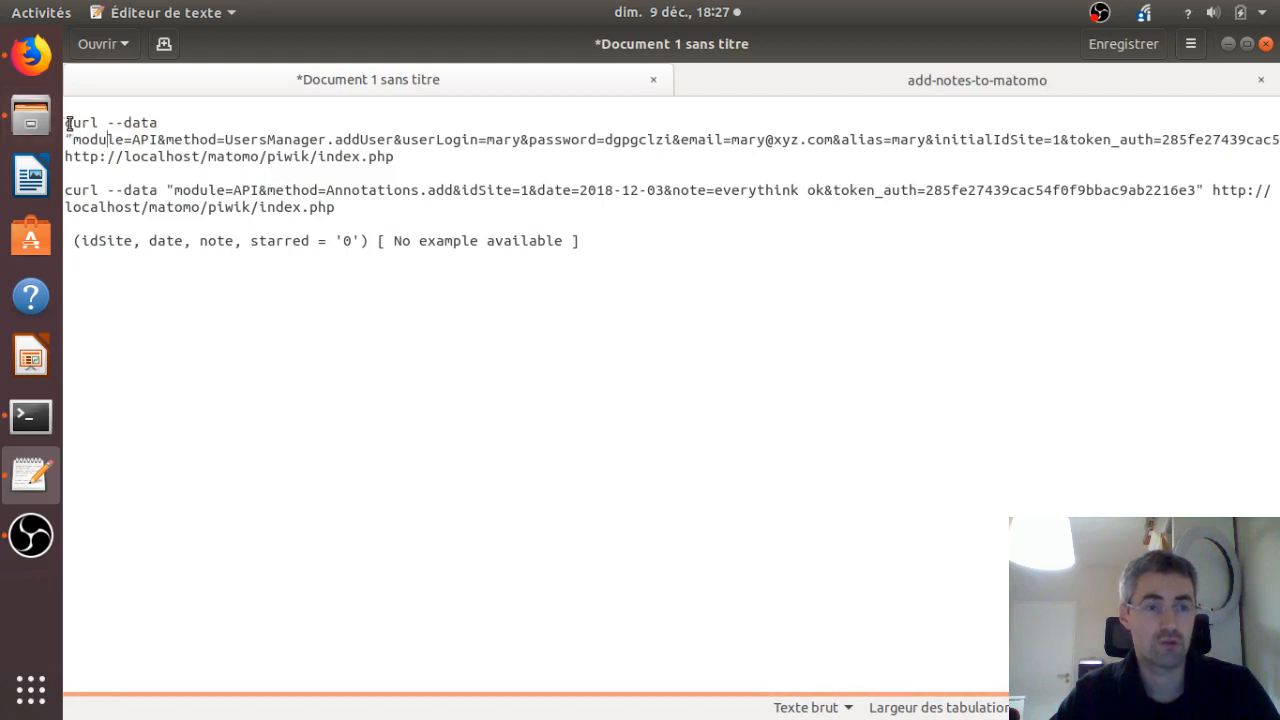
left_click_drag(65, 190, 528, 191)
left_click(108, 190)
left_click(461, 196)
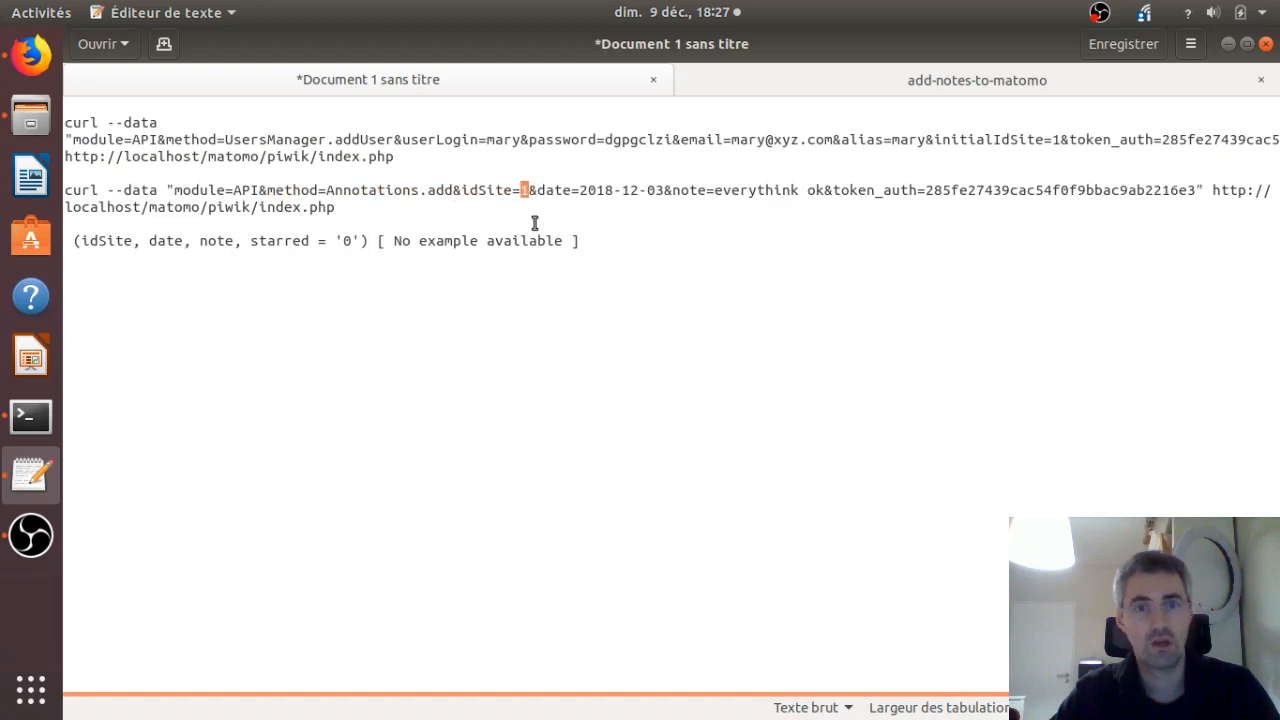
left_click(580, 190)
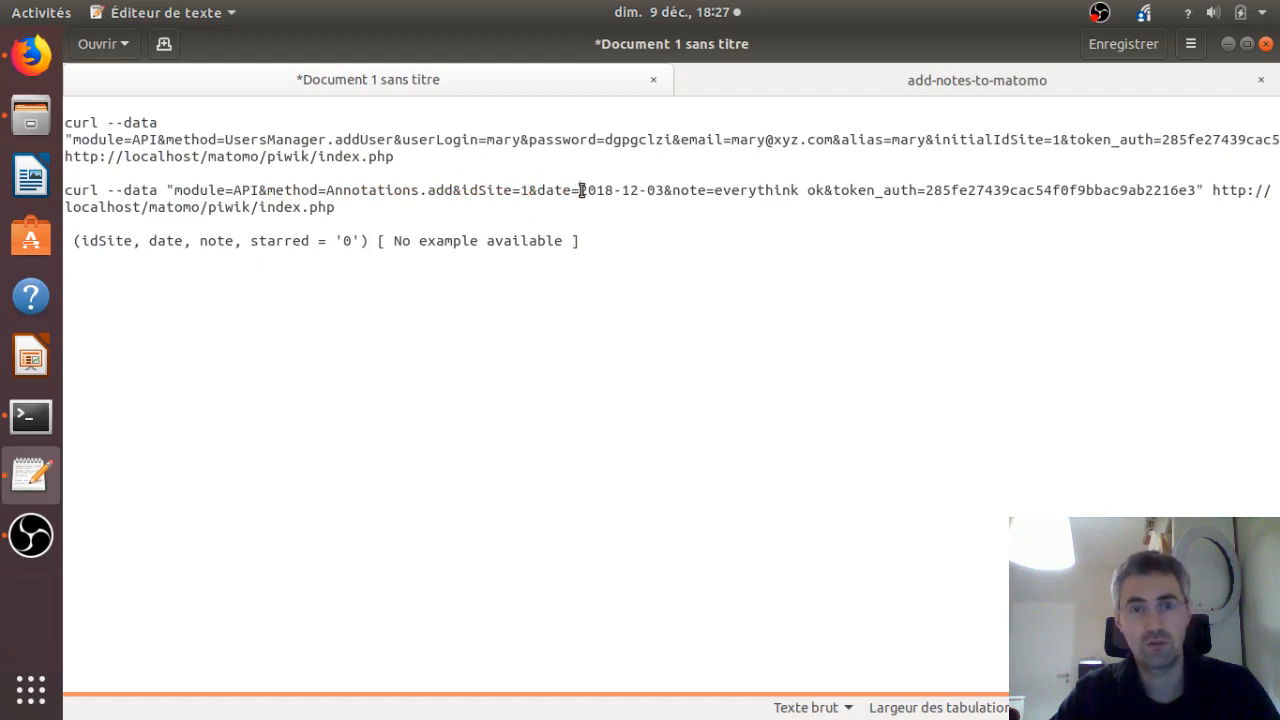
left_click_drag(580, 190, 664, 190)
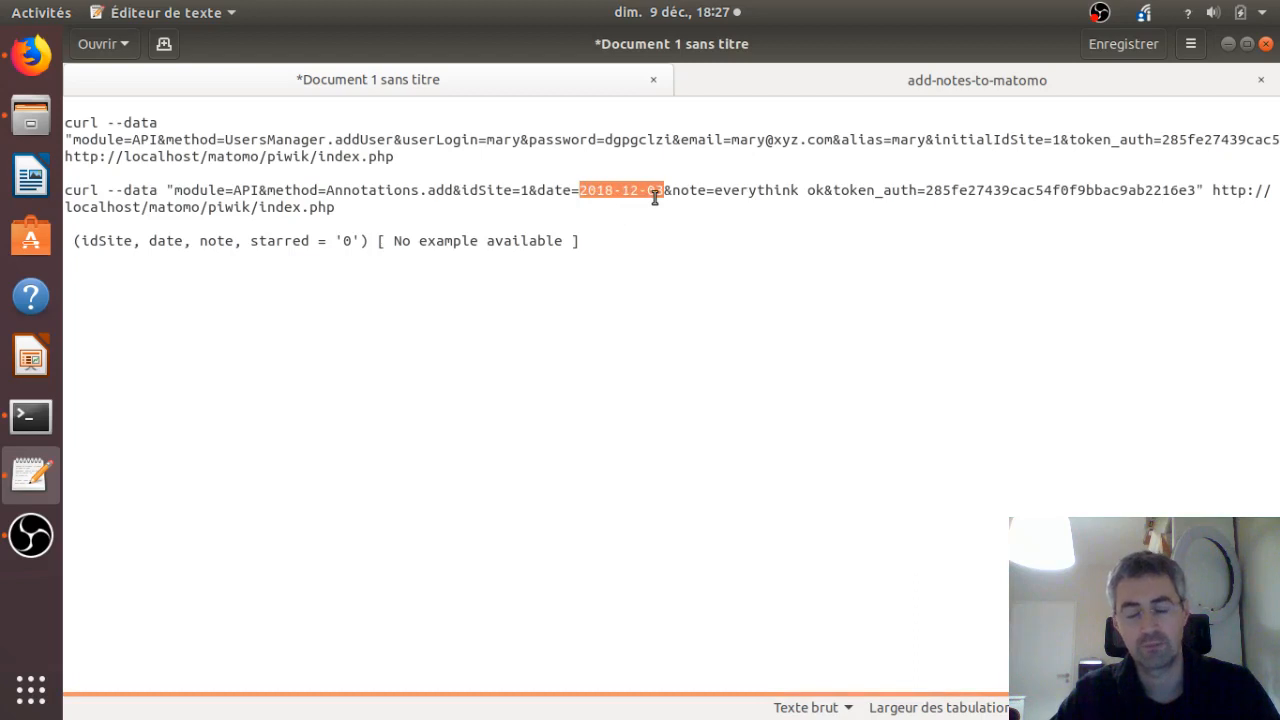
left_click(660, 197)
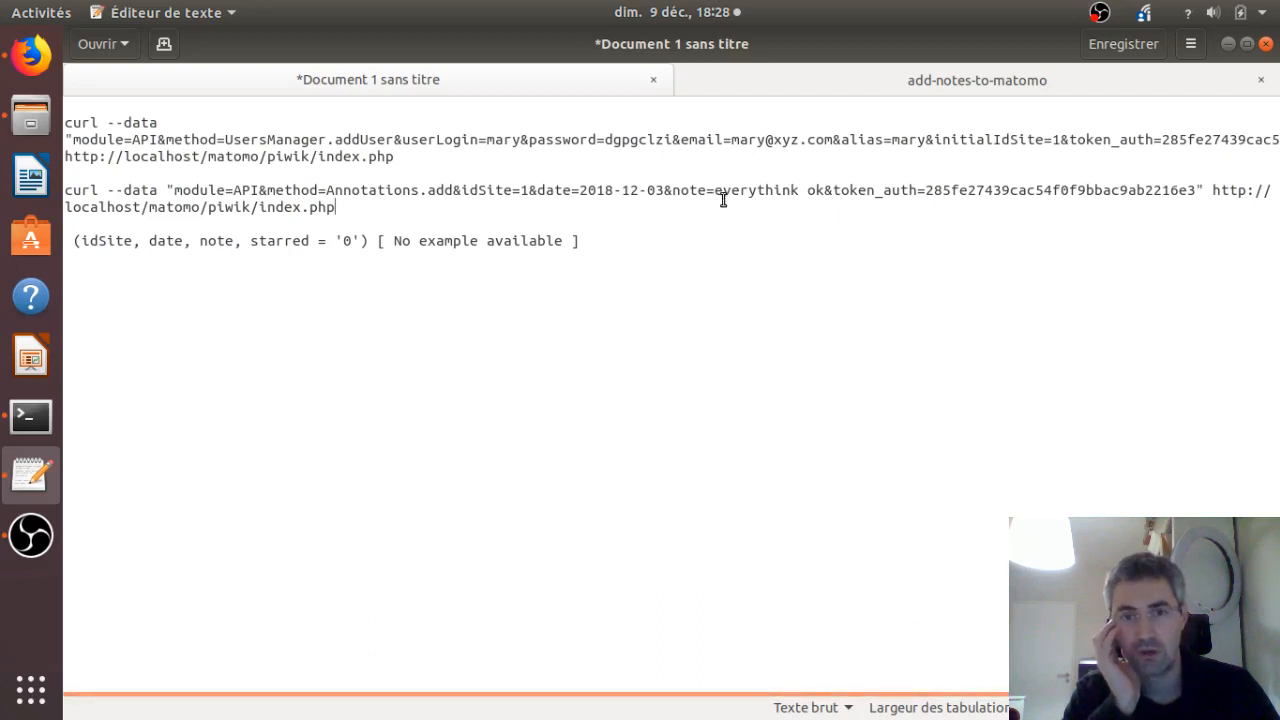
Correct the note text in the Annotations.add curl command to "everything ok" and check the token and URL after it.
left_click(800, 192)
key("BackSpace")
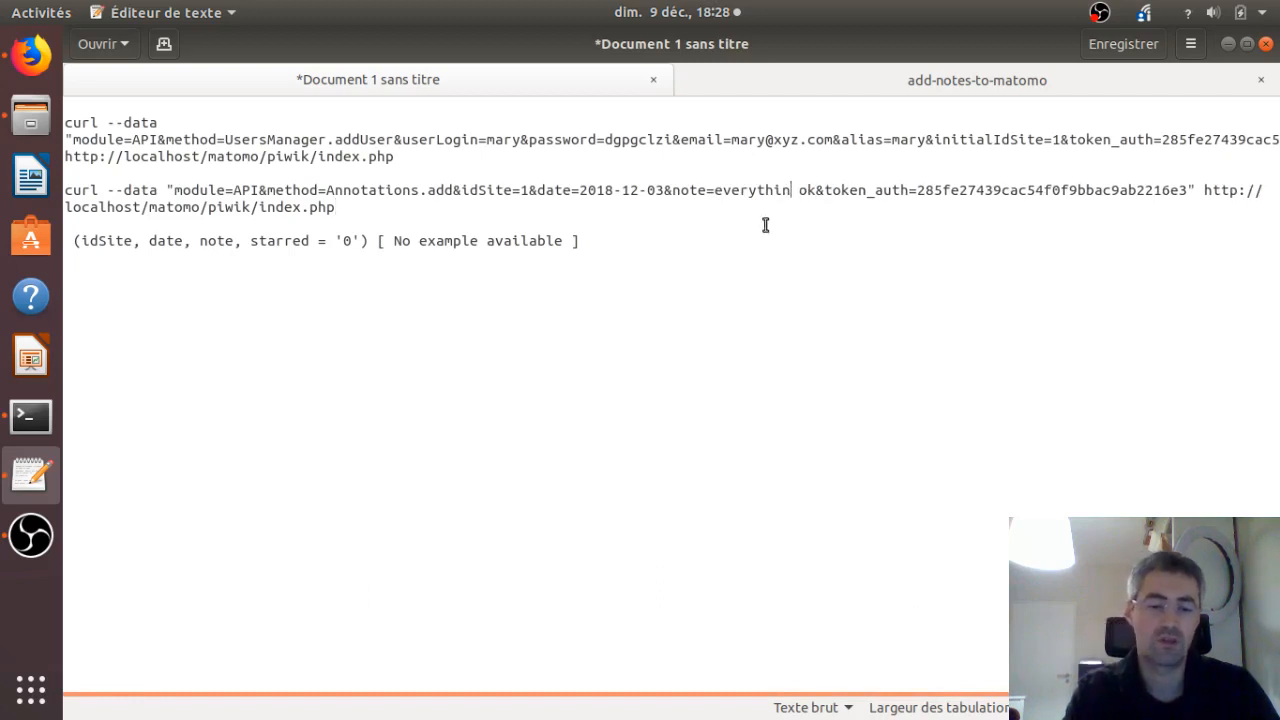
type("g")
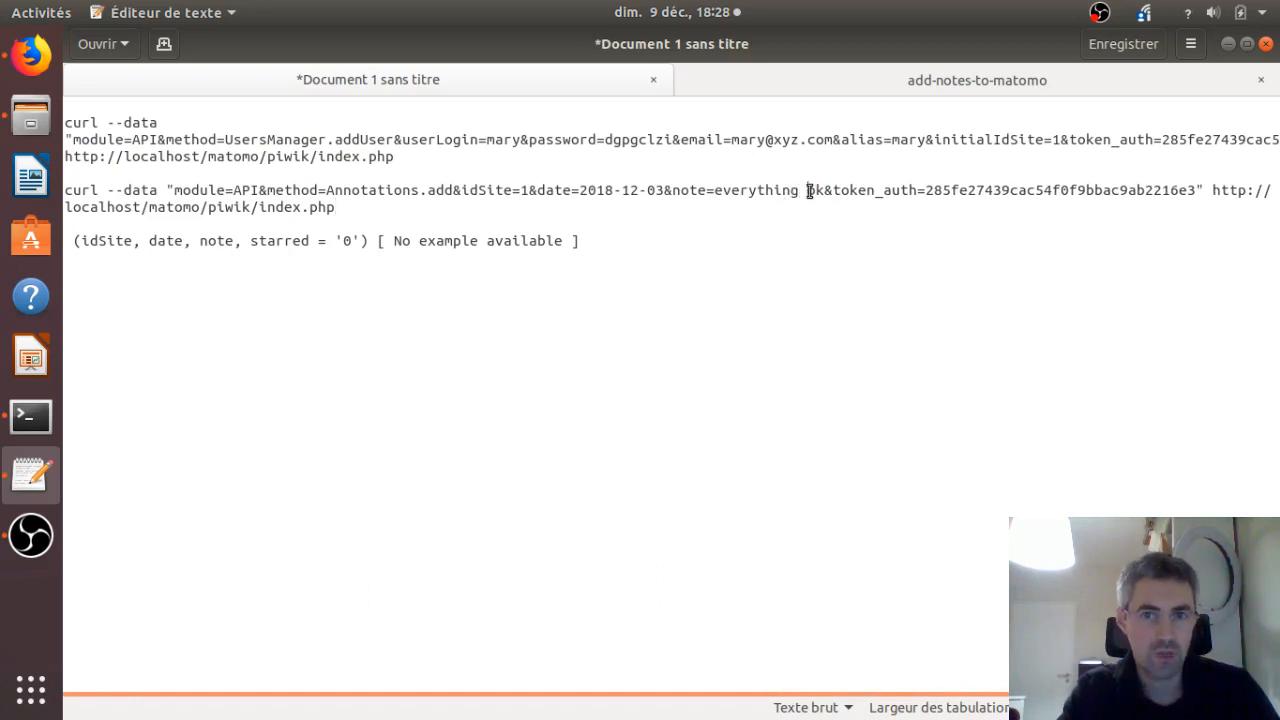
left_click_drag(808, 190, 930, 202)
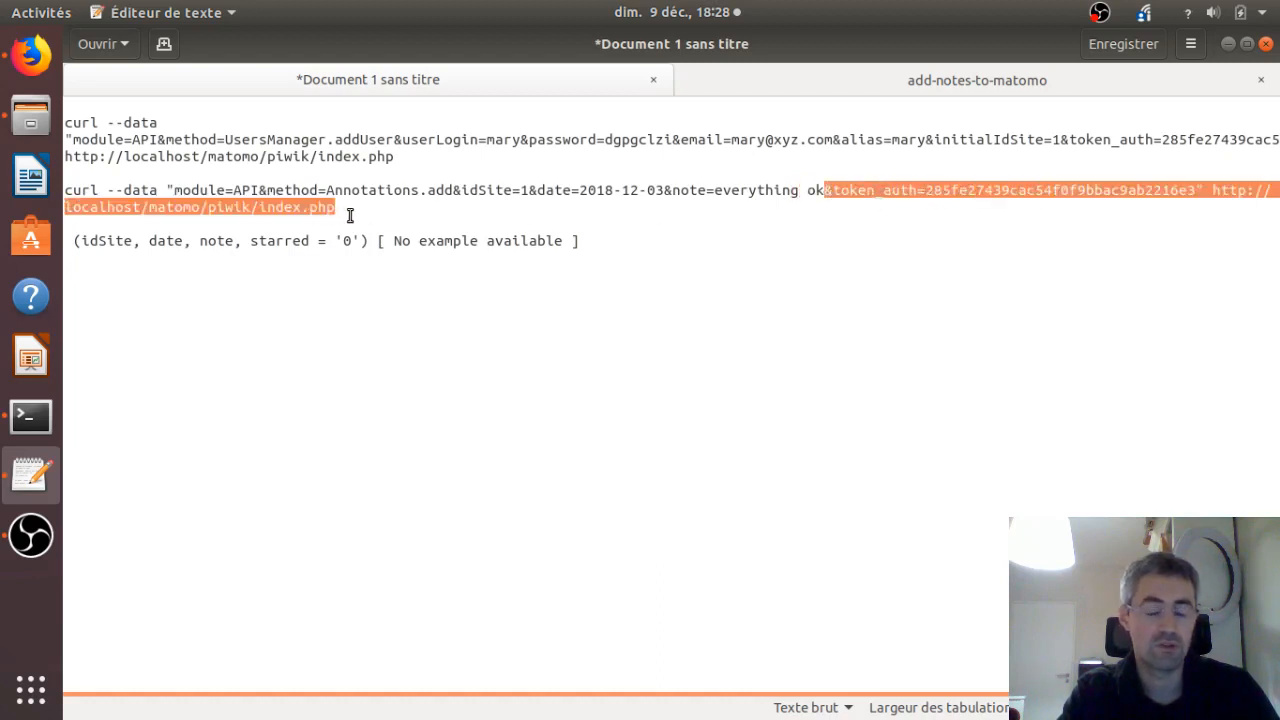
Open the add-notes-to-matomo script, review its dated annotation commands and save the file.
left_click(741, 92)
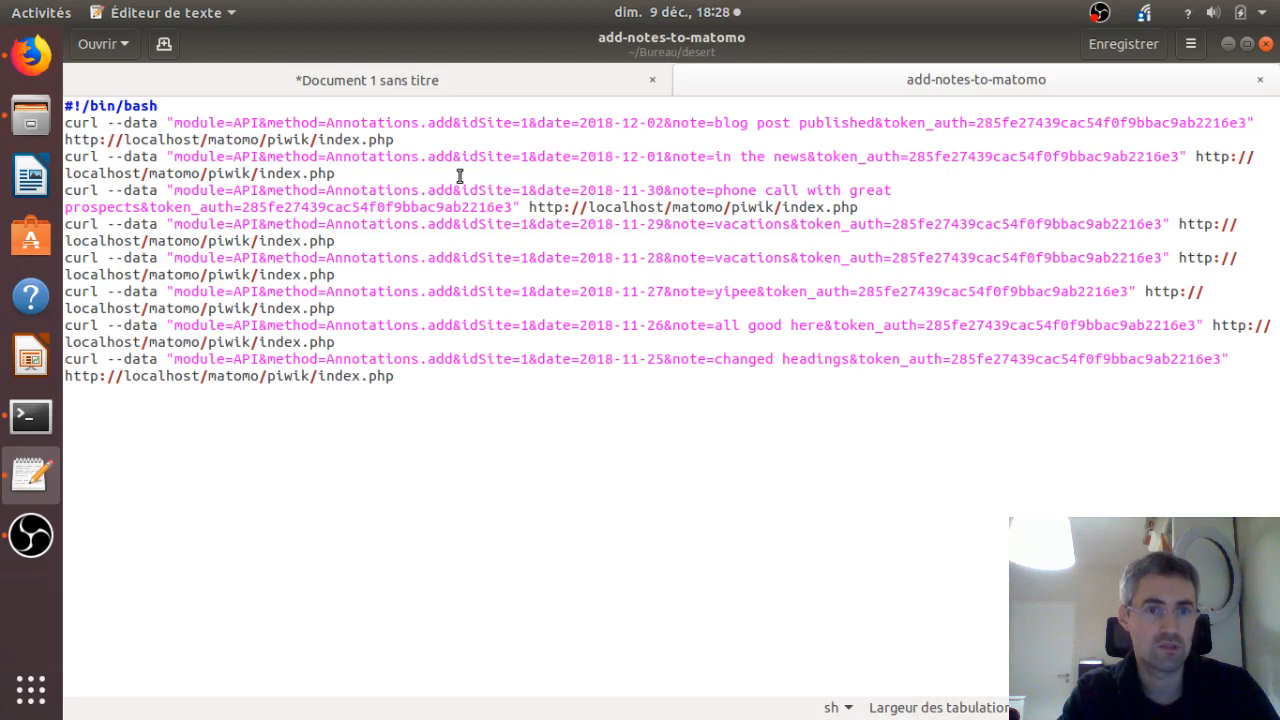
key("ctrl+s")
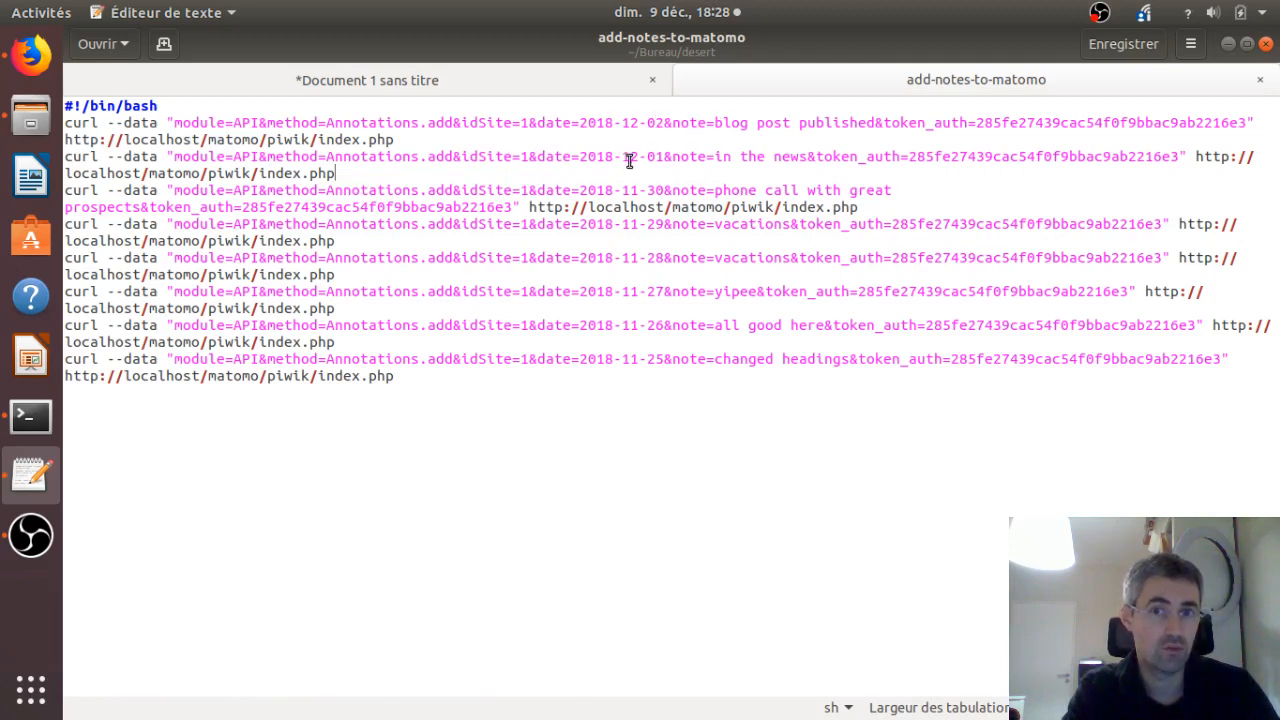
left_click(459, 190)
key("ctrl+s")
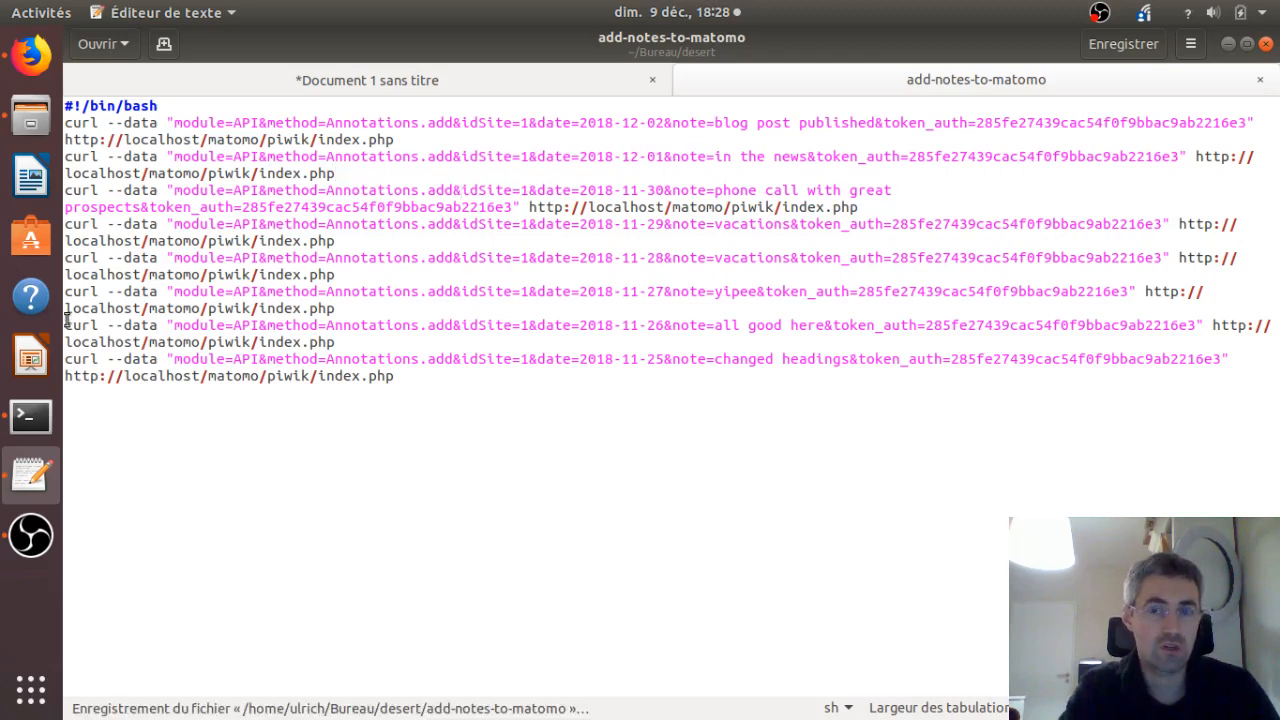
Switch to the terminal and open a new tab for a fresh shell session.
left_click(30, 415)
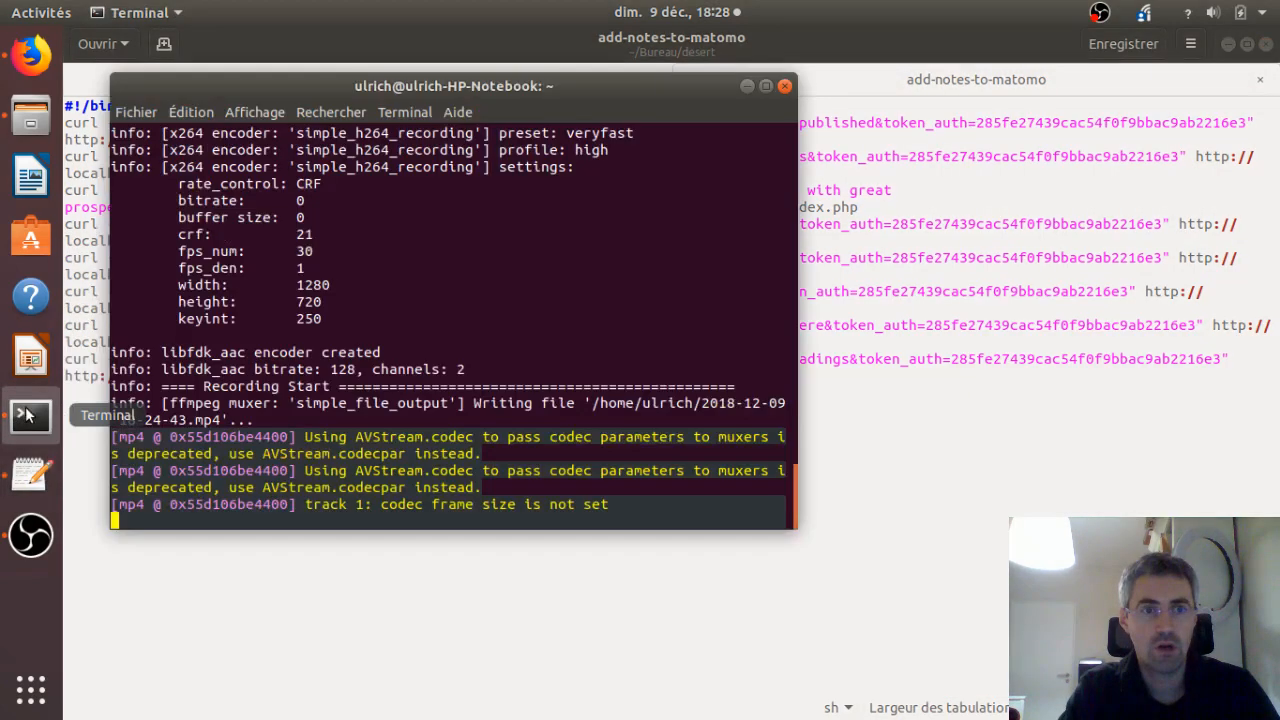
left_click(136, 116)
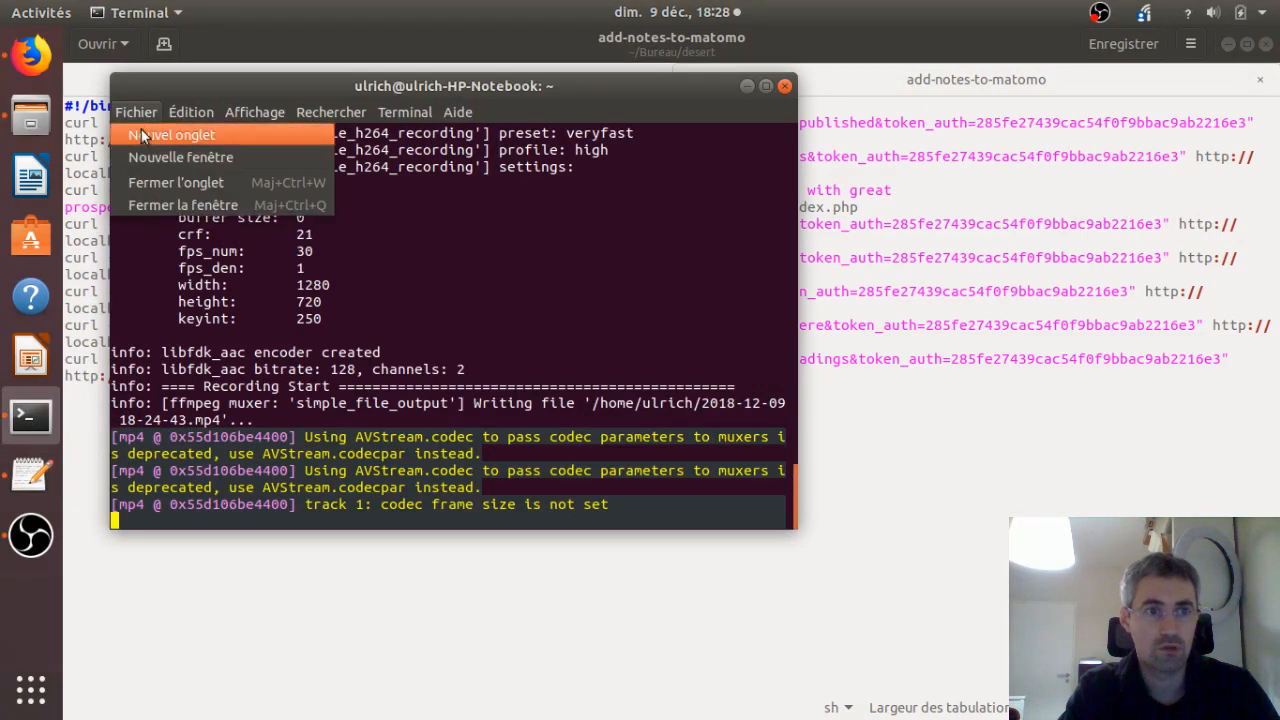
left_click(144, 140)
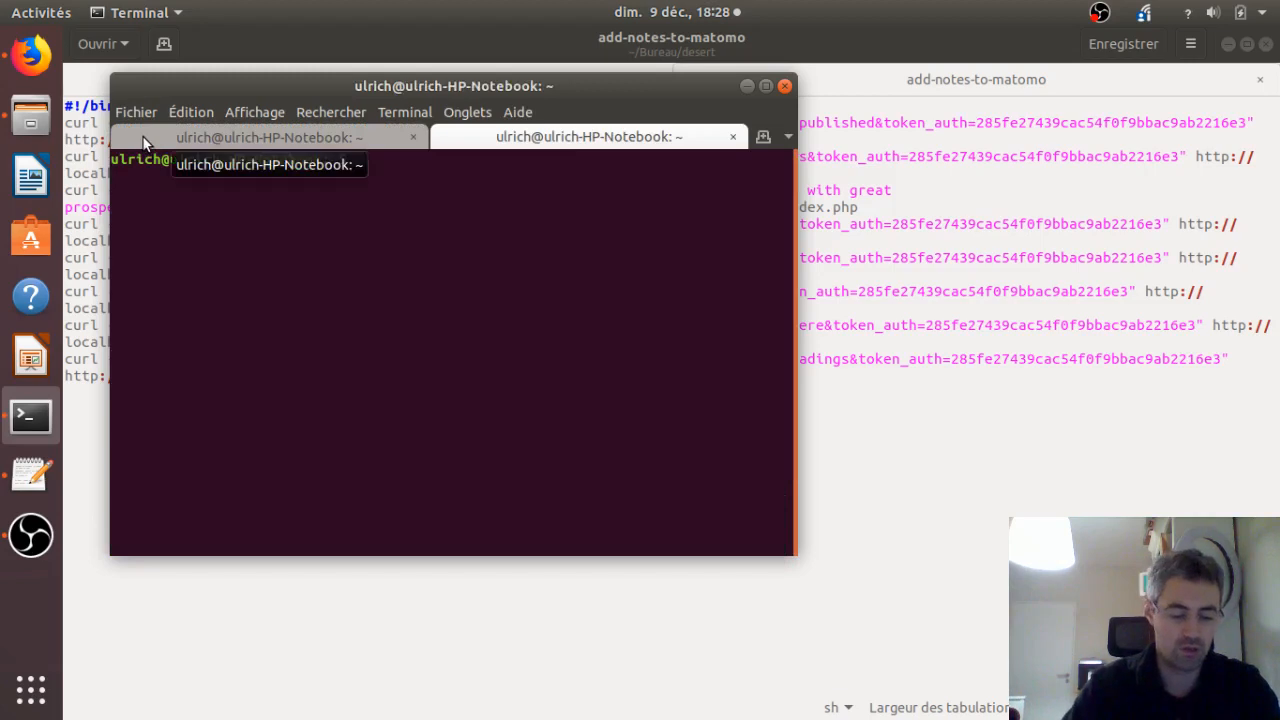
Change the terminal's working directory to Bureau/desert/ in the home folder.
type("cd")
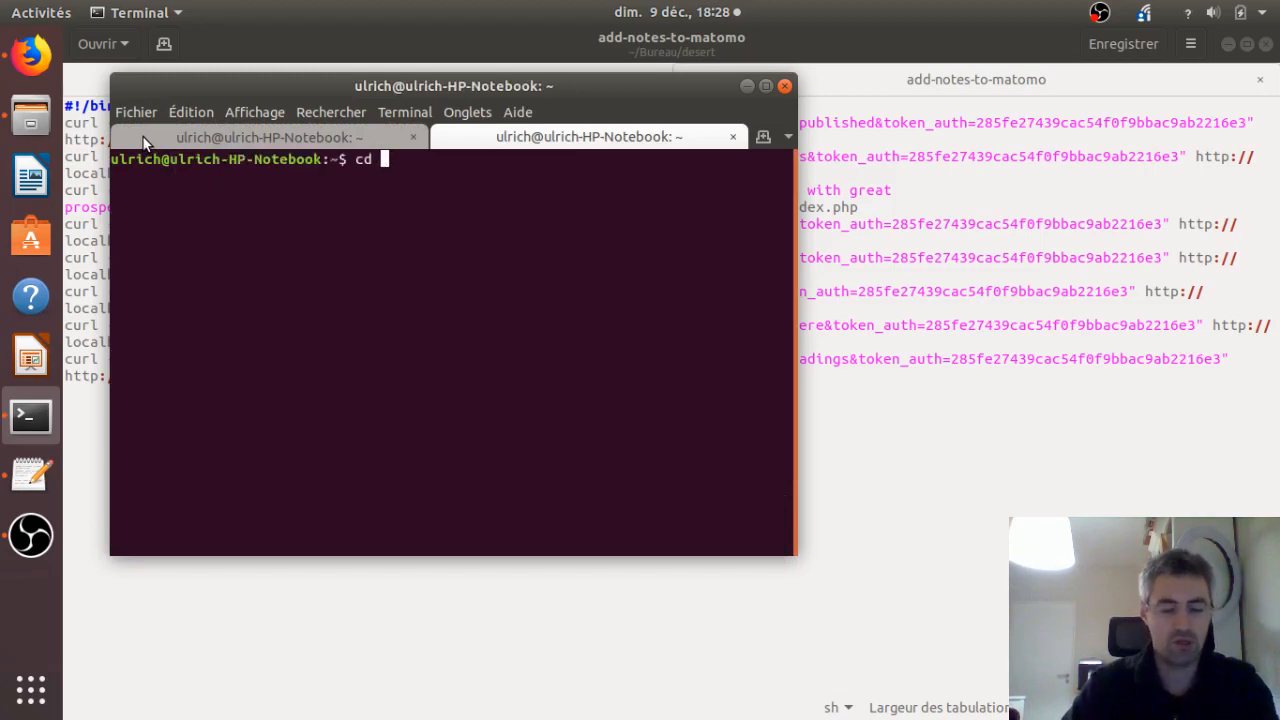
type(" /")
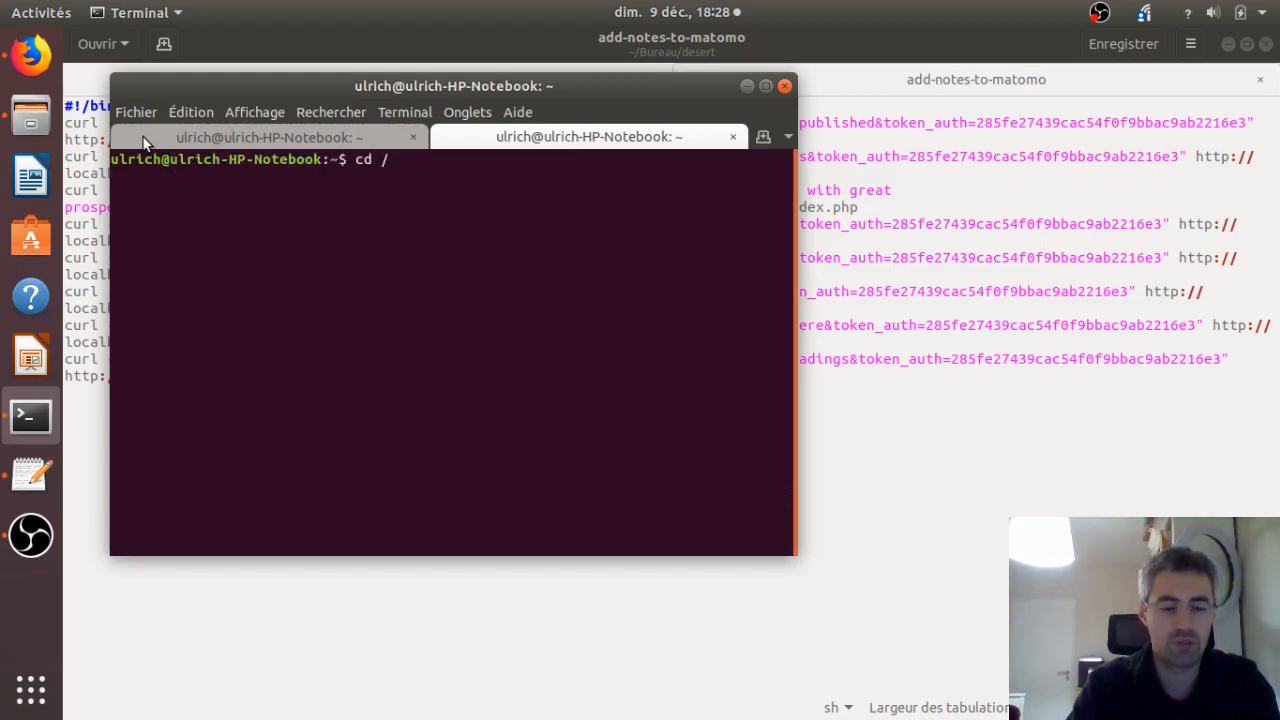
type("B")
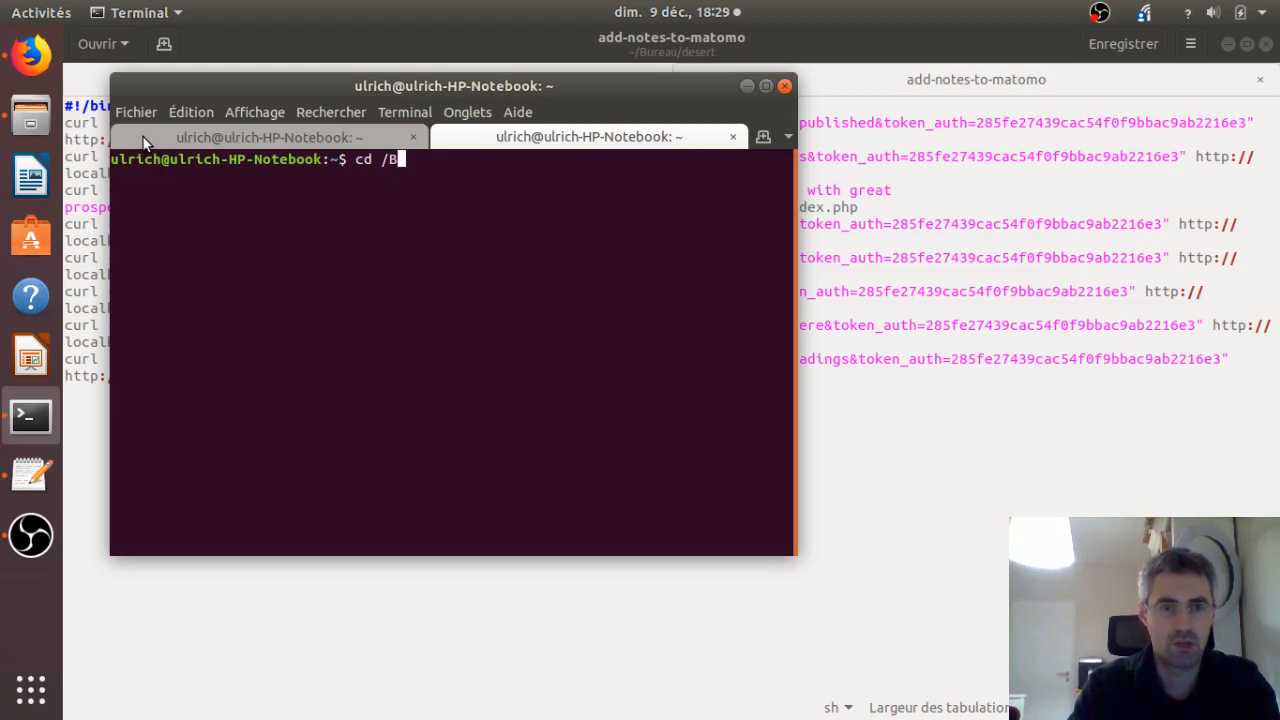
key("BackSpace")
key("BackSpace")
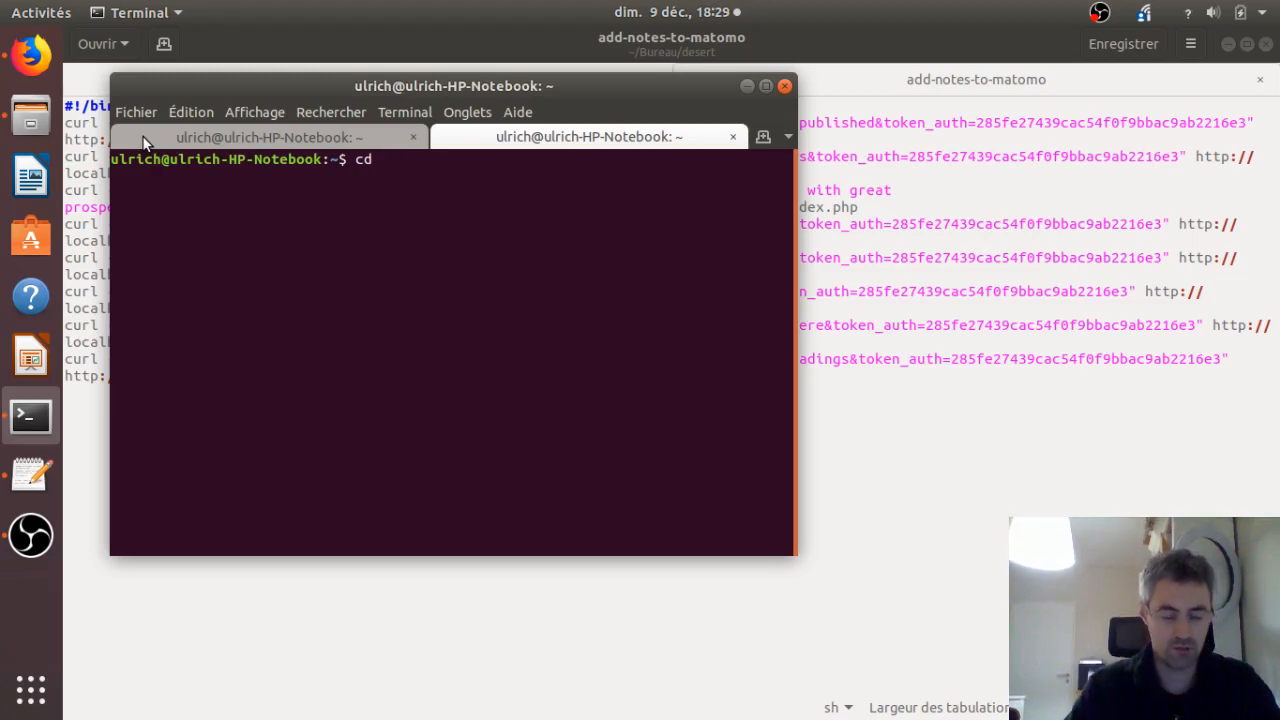
type("B")
key("Tab")
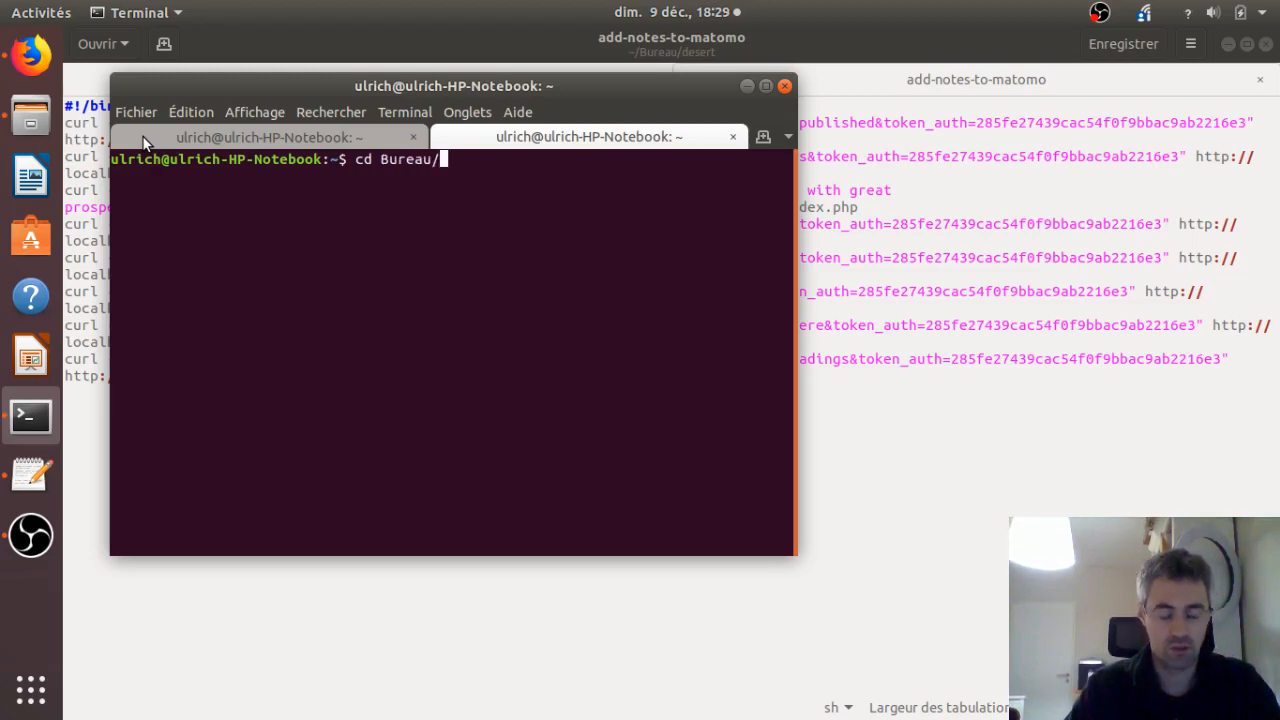
type("de")
key("Tab")
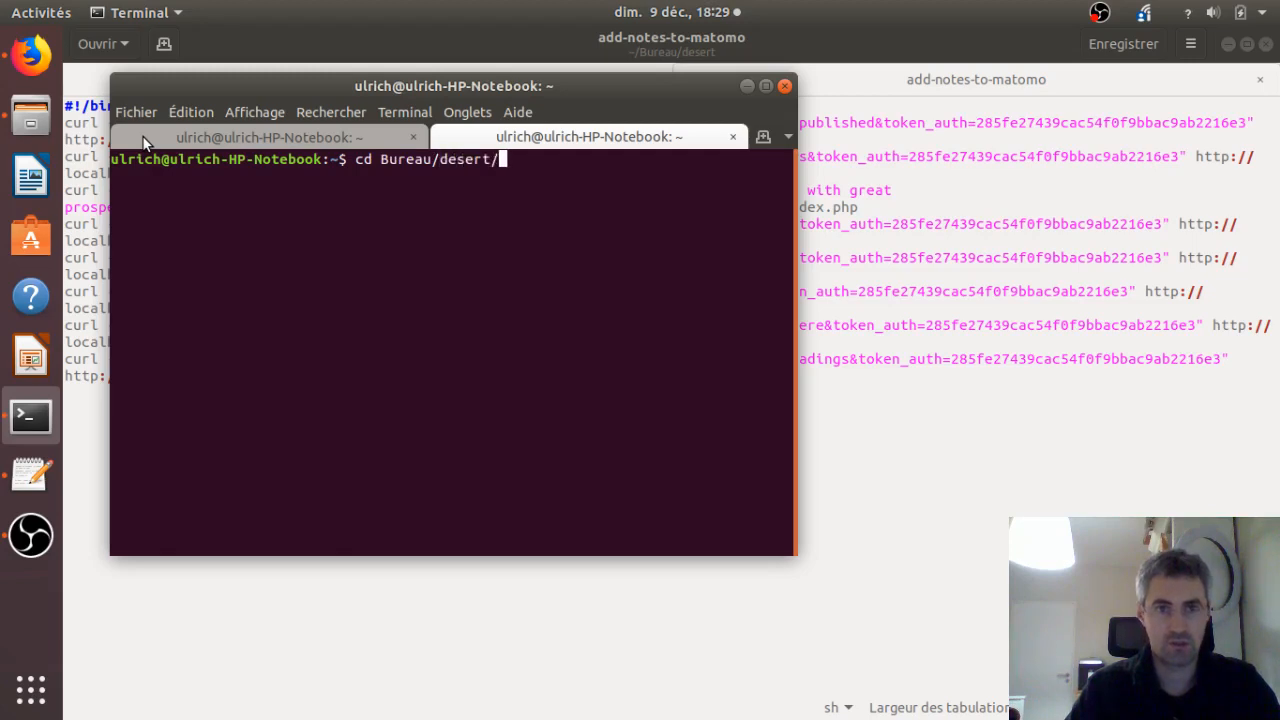
key("Return")
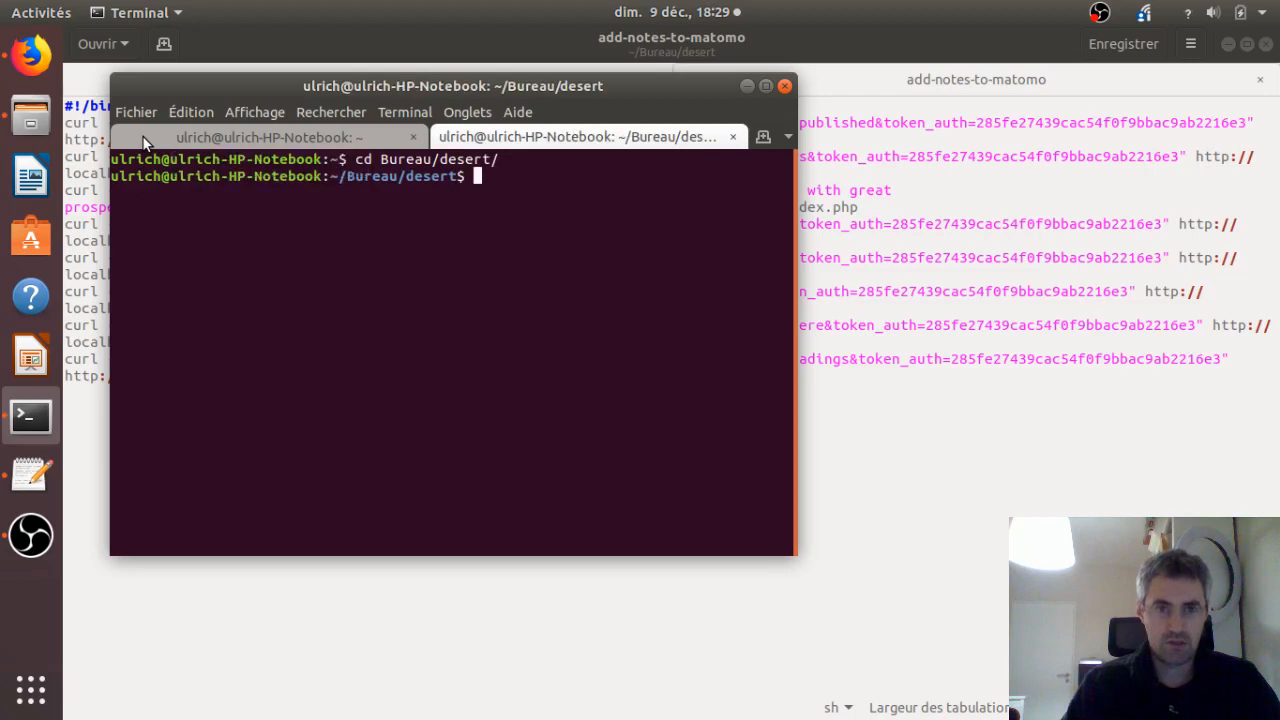
Run the script ./add-notes-to-matomo and look through the XML responses returned for its annotations.
type("./")
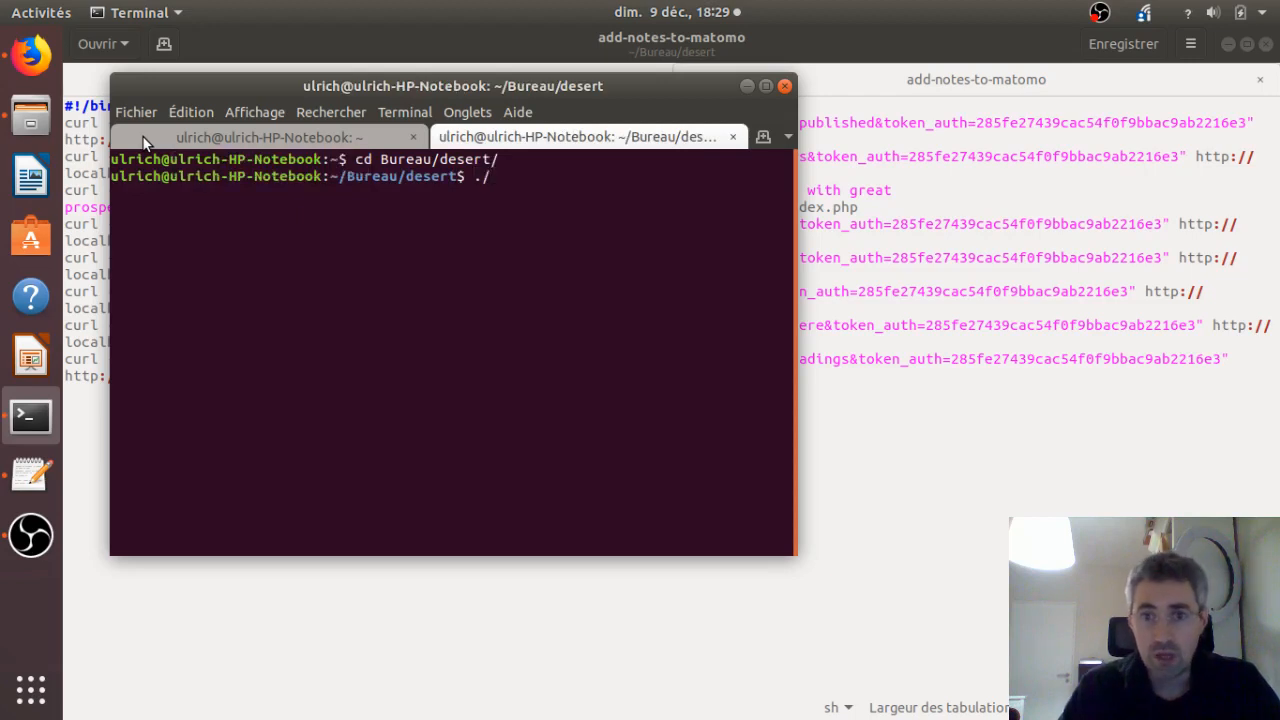
type("ad")
key("Tab")
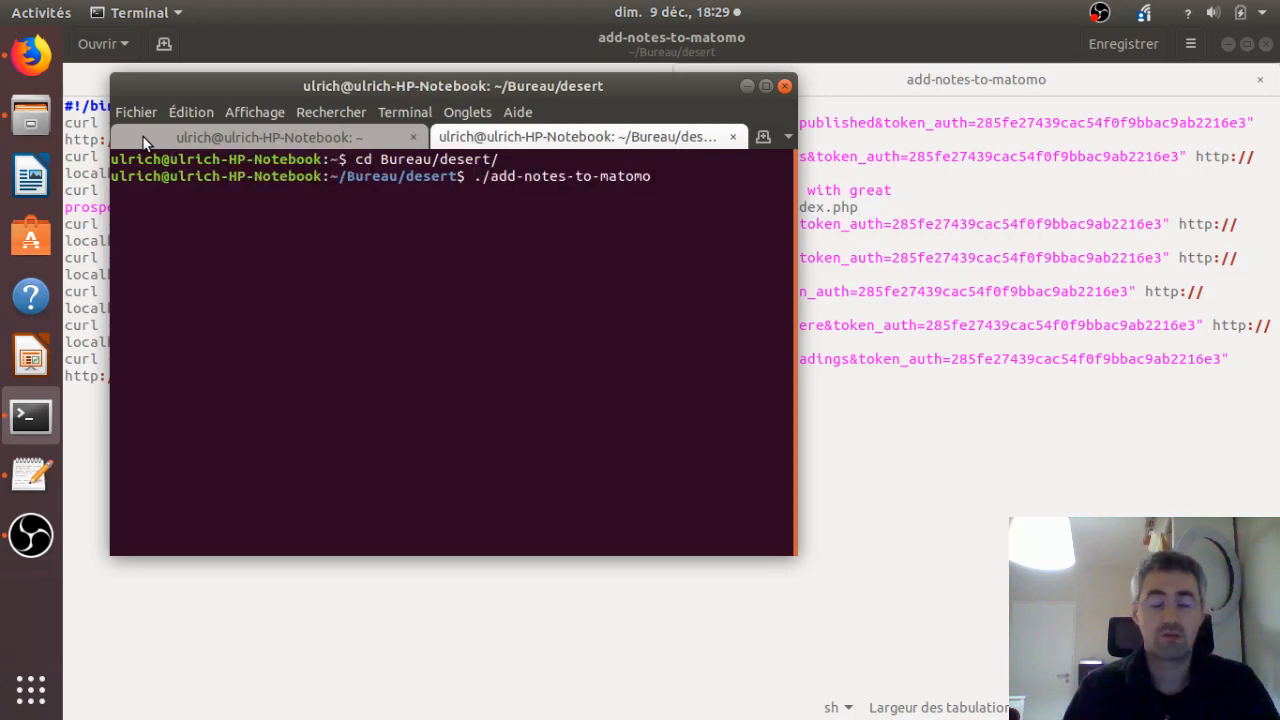
key("Return")
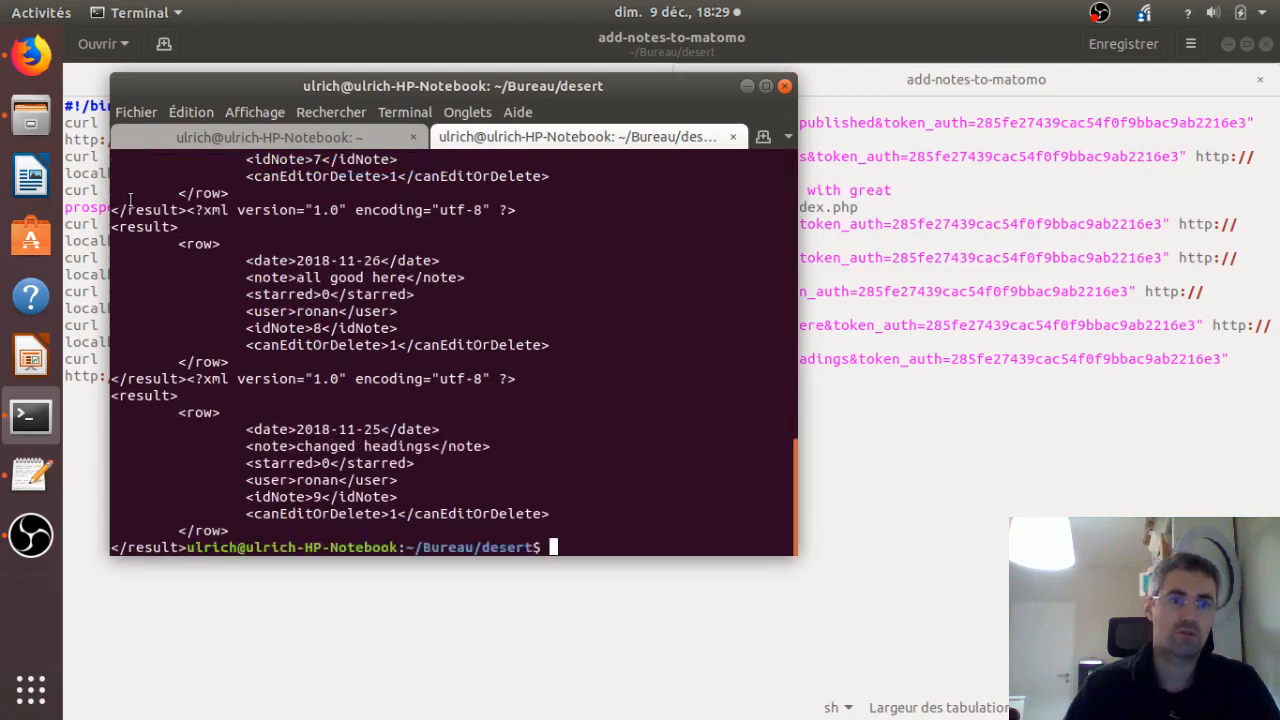
scroll(238, 401, "up", 5)
scroll(238, 401, "up", 15)
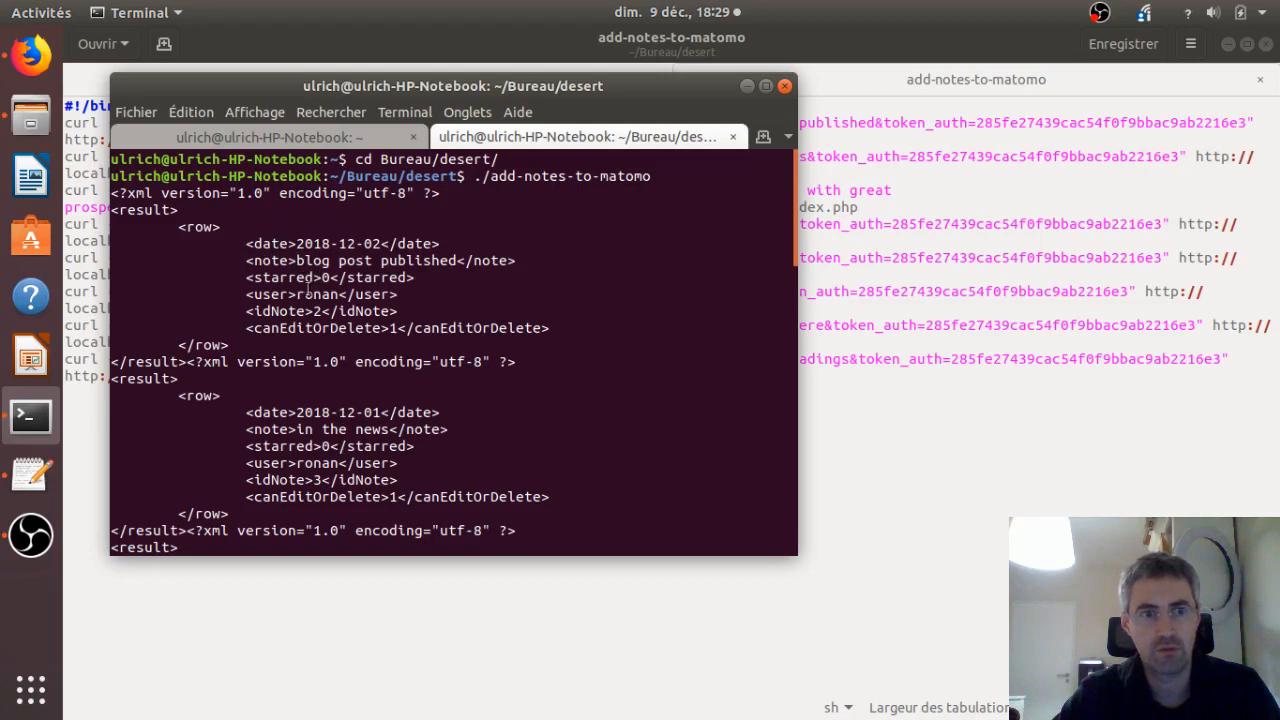
scroll(268, 349, "down", 15)
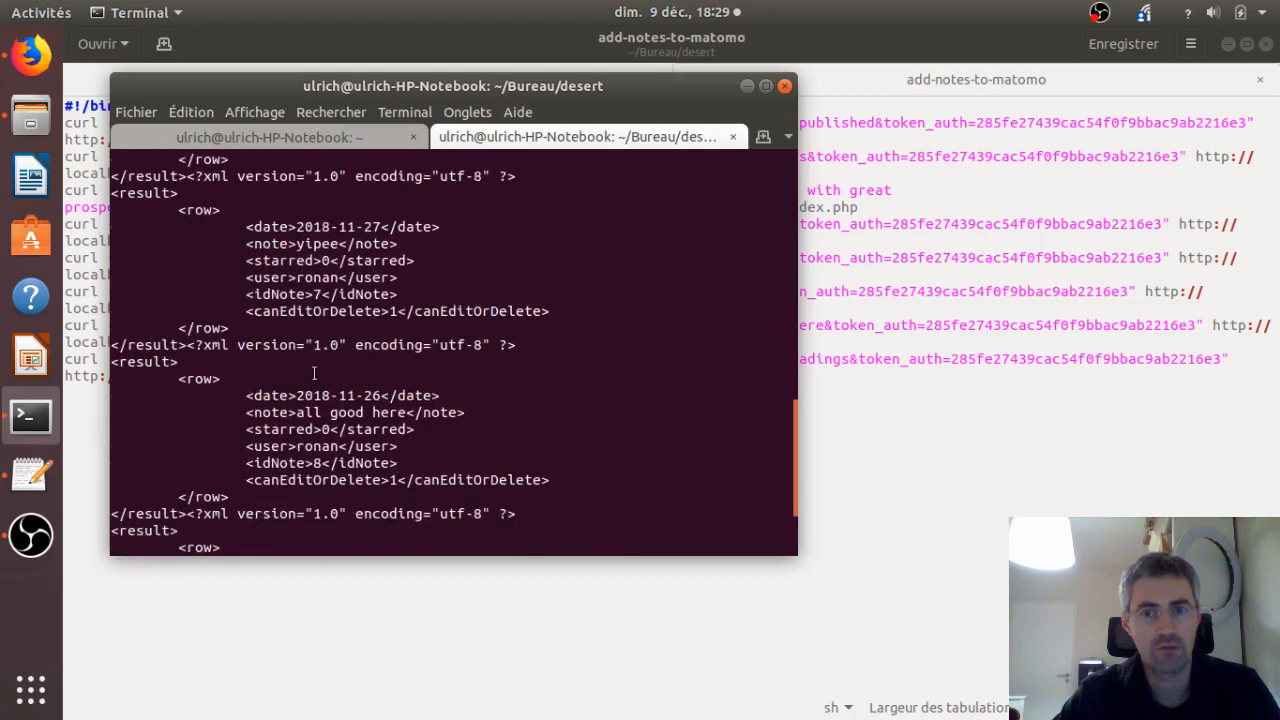
Switch to Firefox, reload the Matomo visitors overview and display the list of annotations below the Visits Over Time graph.
left_click(892, 334)
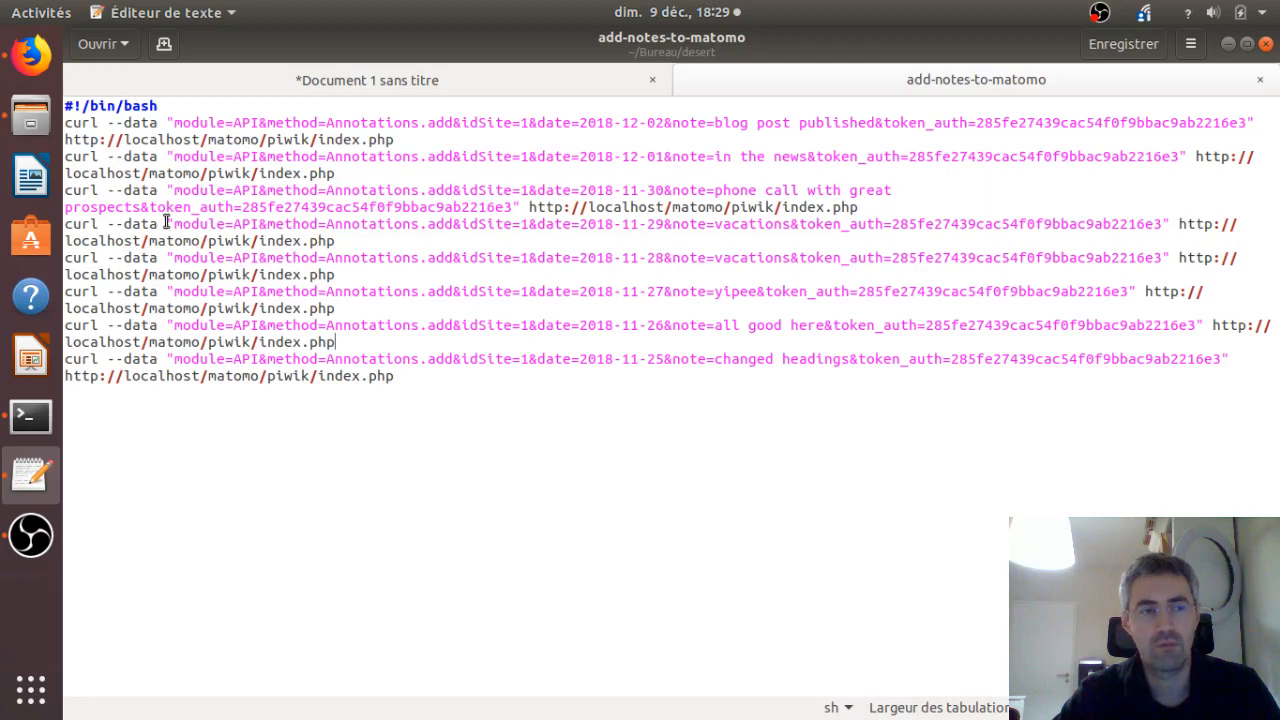
left_click(30, 60)
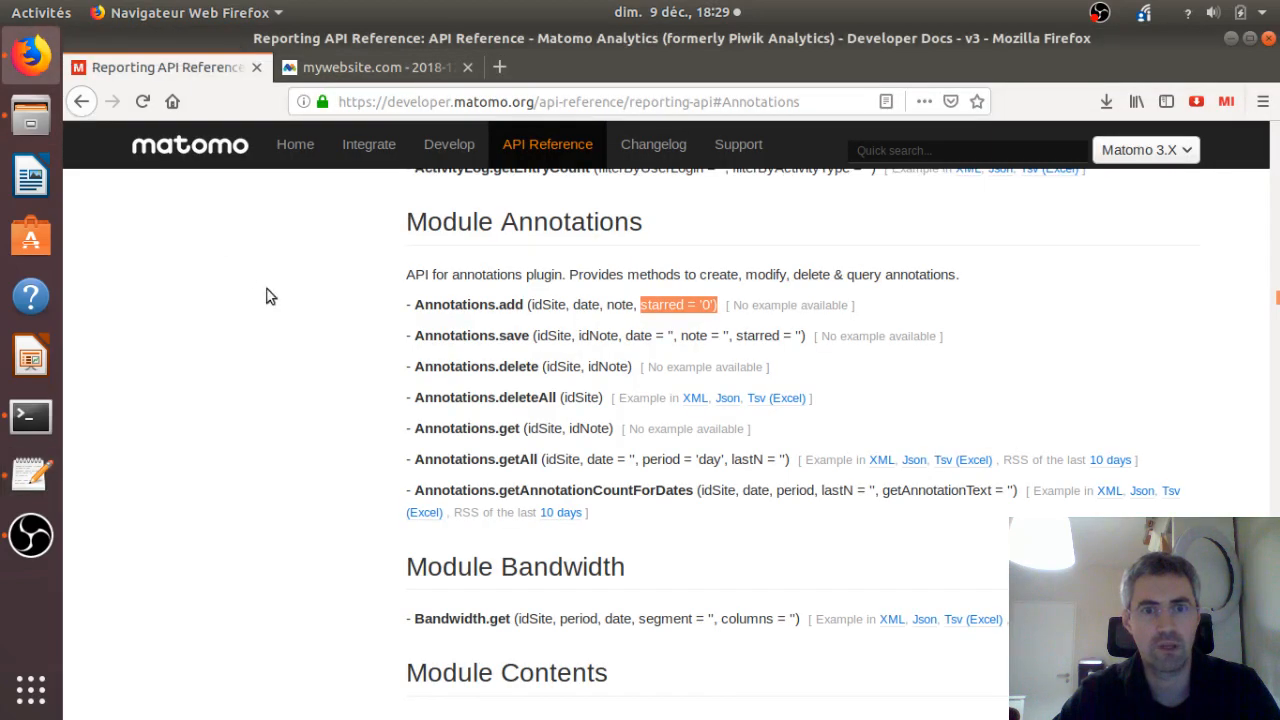
left_click(352, 67)
left_click(142, 101)
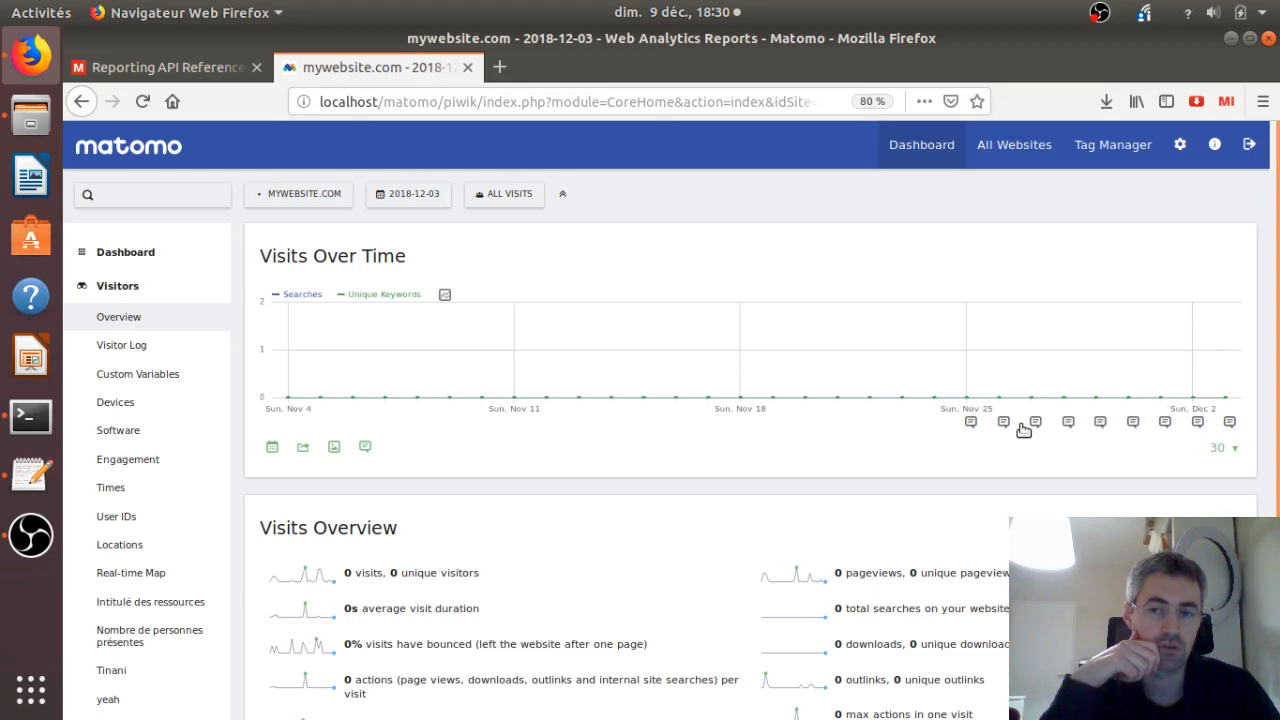
left_click(367, 447)
scroll(396, 549, "down", 3)
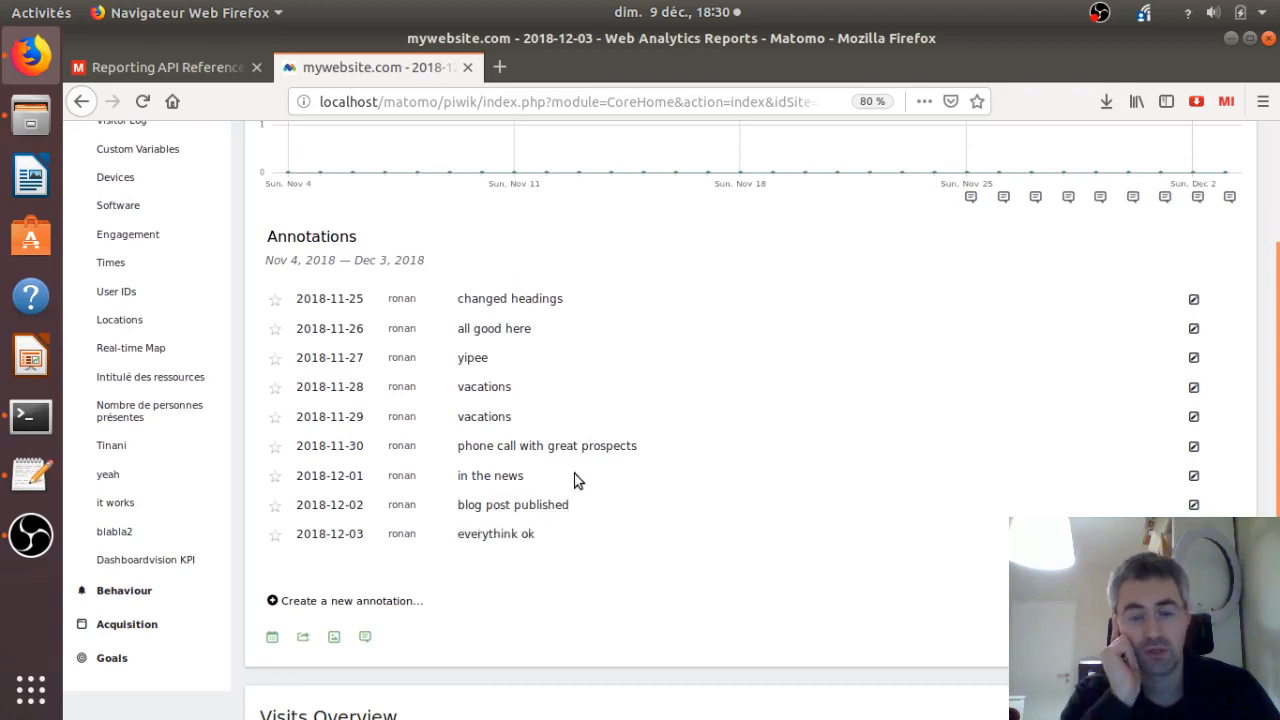
scroll(578, 478, "up", 3)
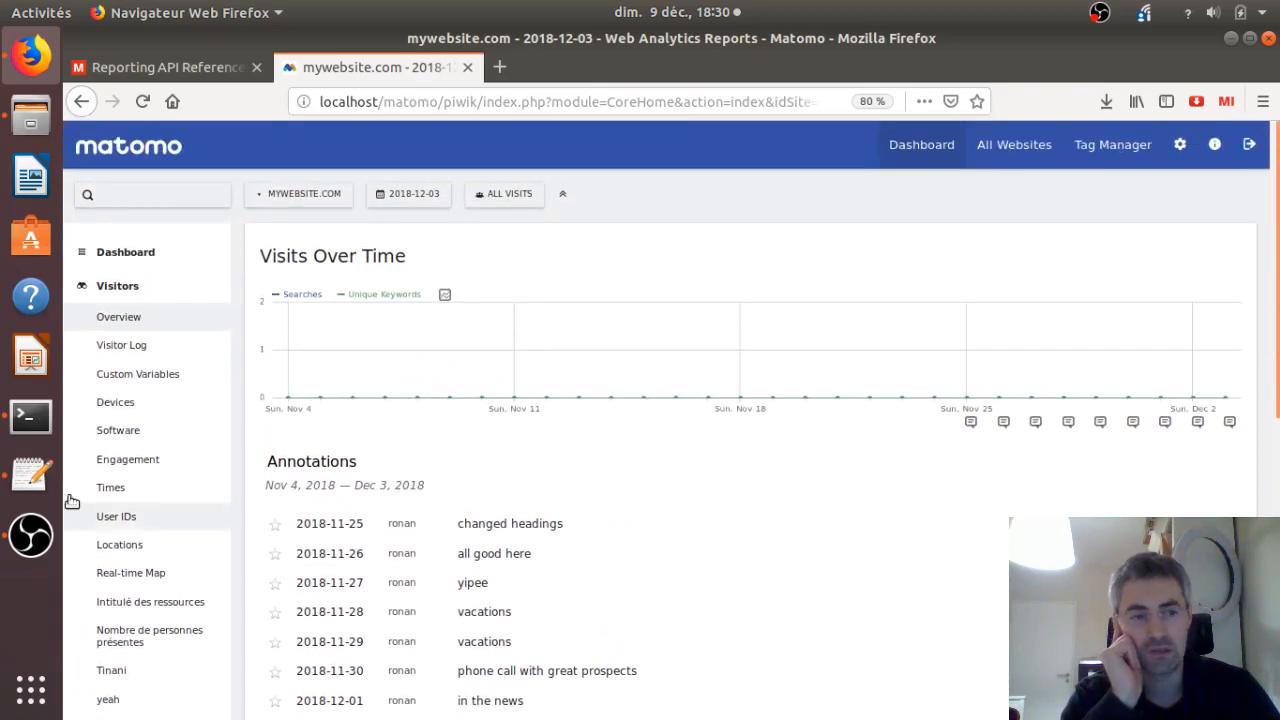
Revisit the add-notes-to-matomo script in the text editor and the Annotations API reference in Firefox, returning to the Matomo report.
left_click(24, 476)
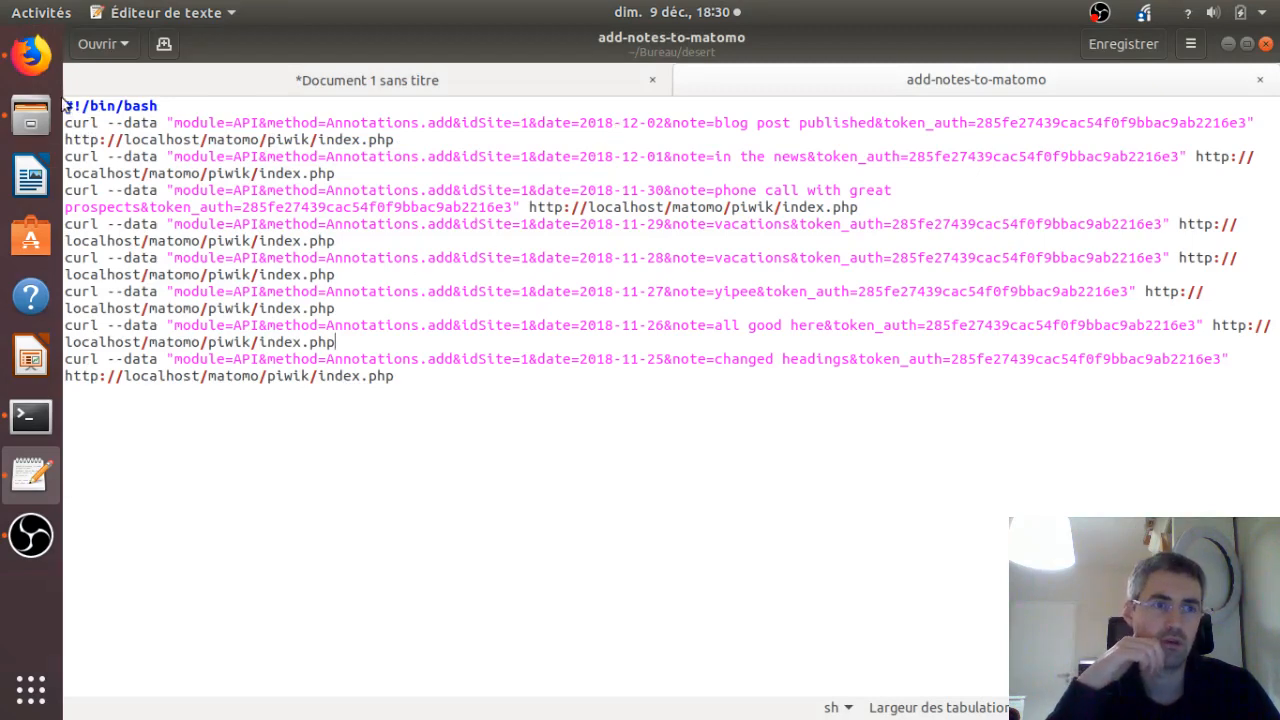
left_click(28, 70)
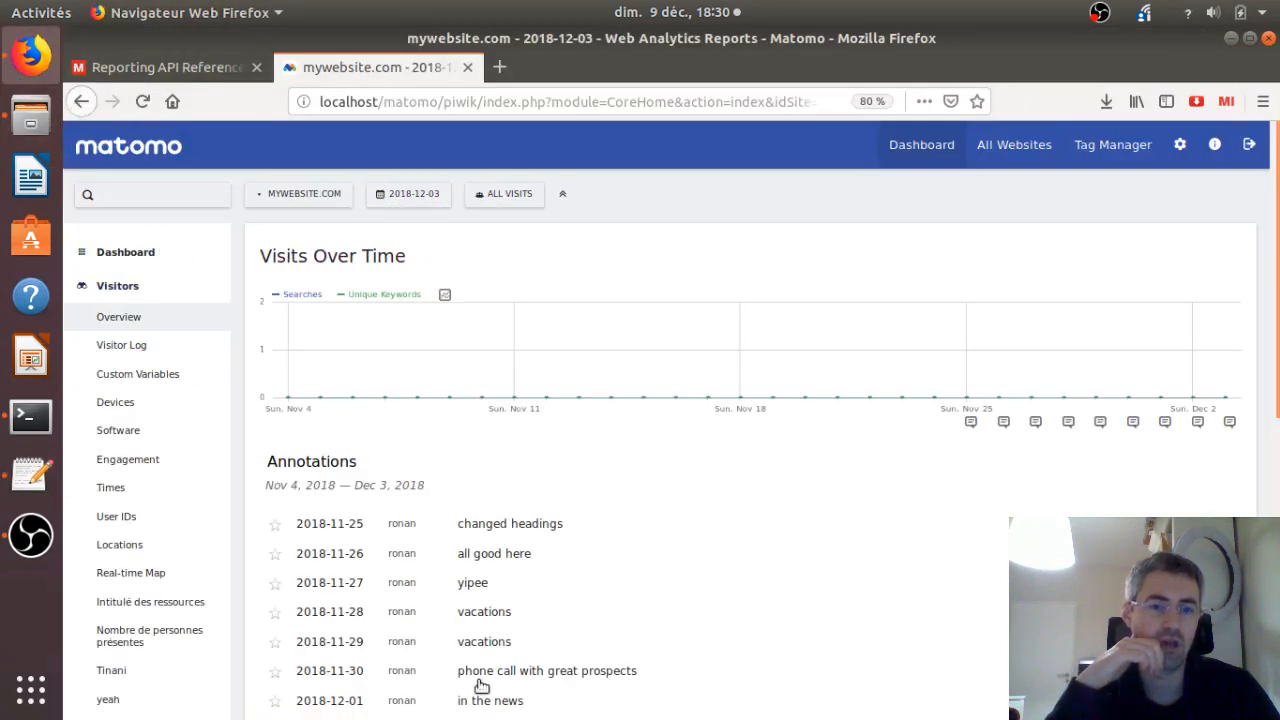
left_click(227, 62)
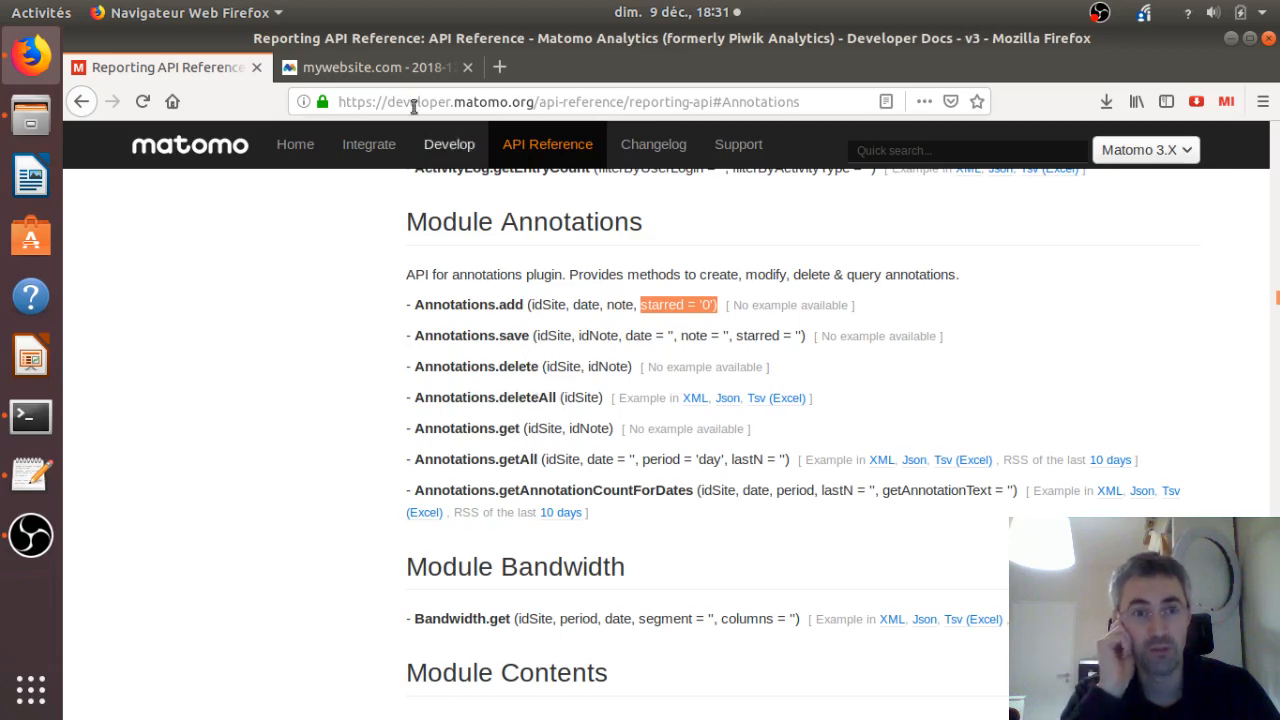
left_click(394, 64)
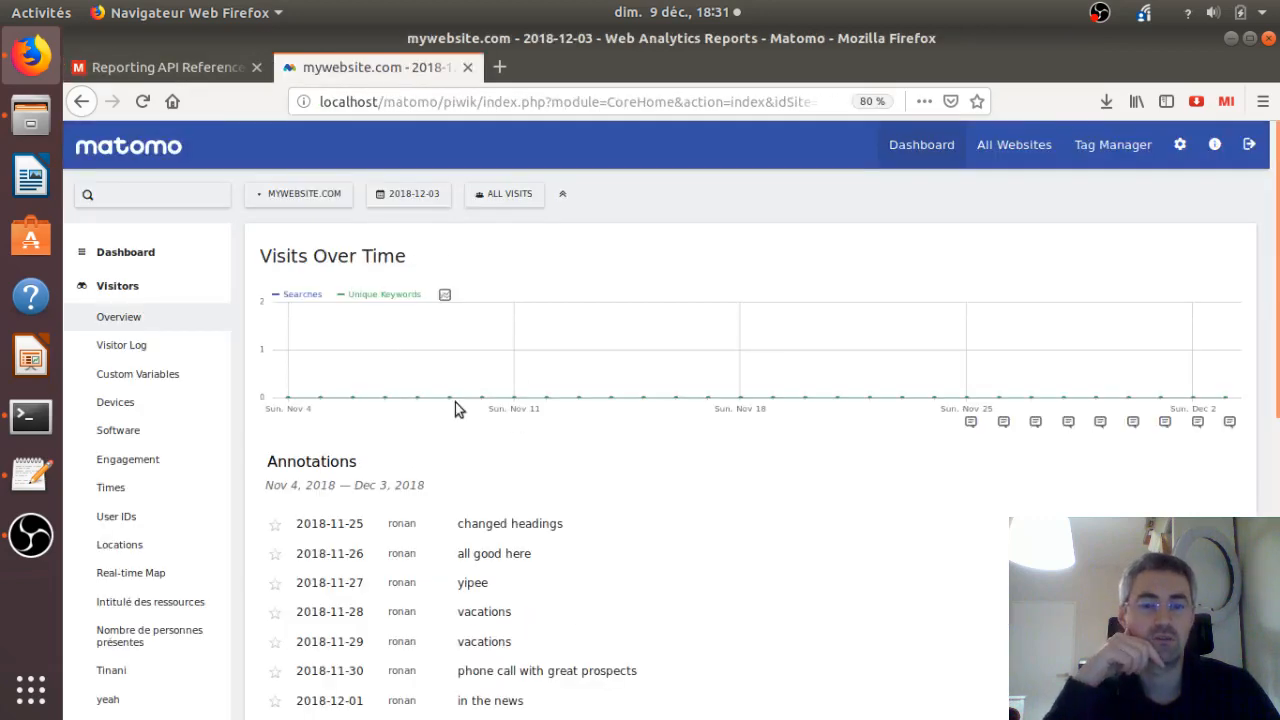
mouse_move(518, 430)
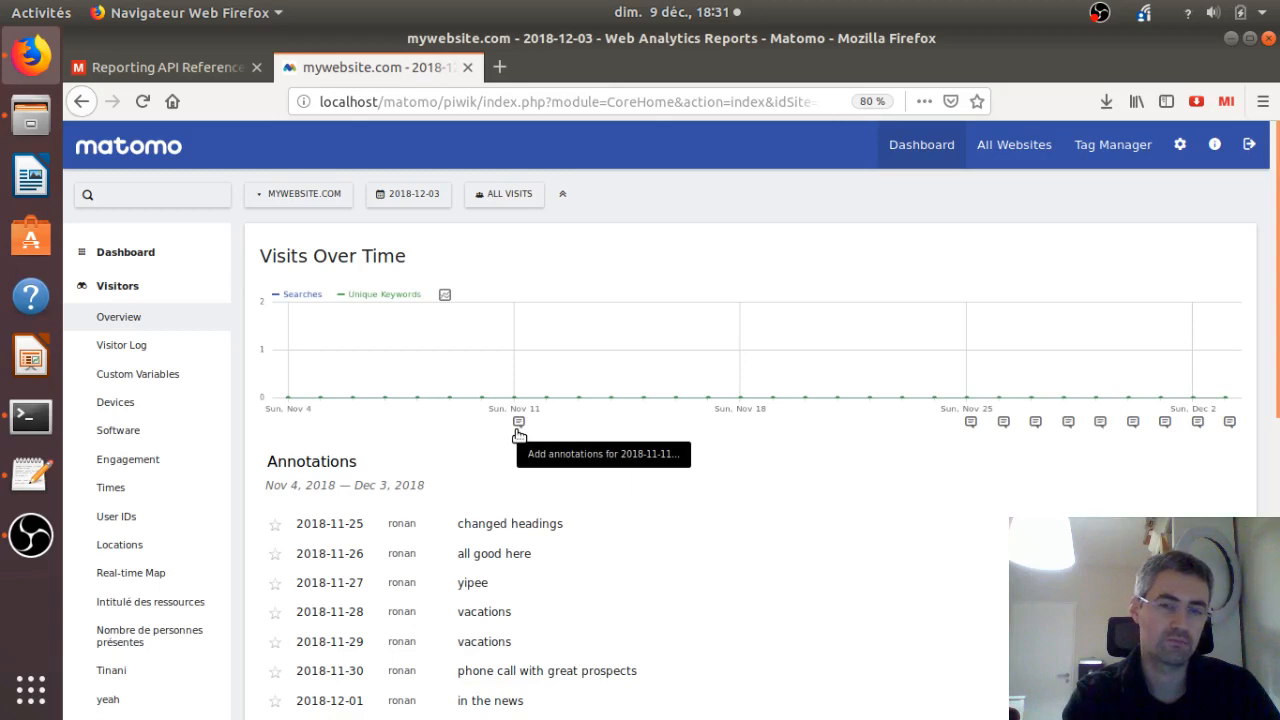
key("alt")
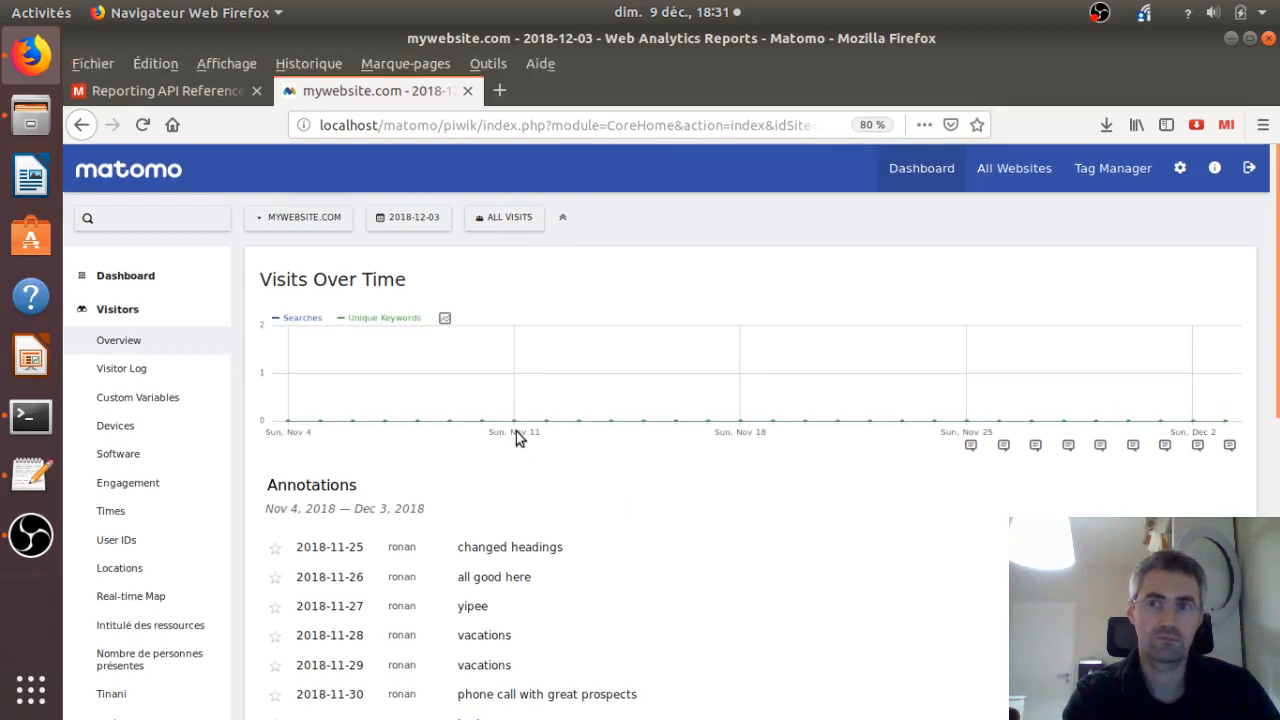